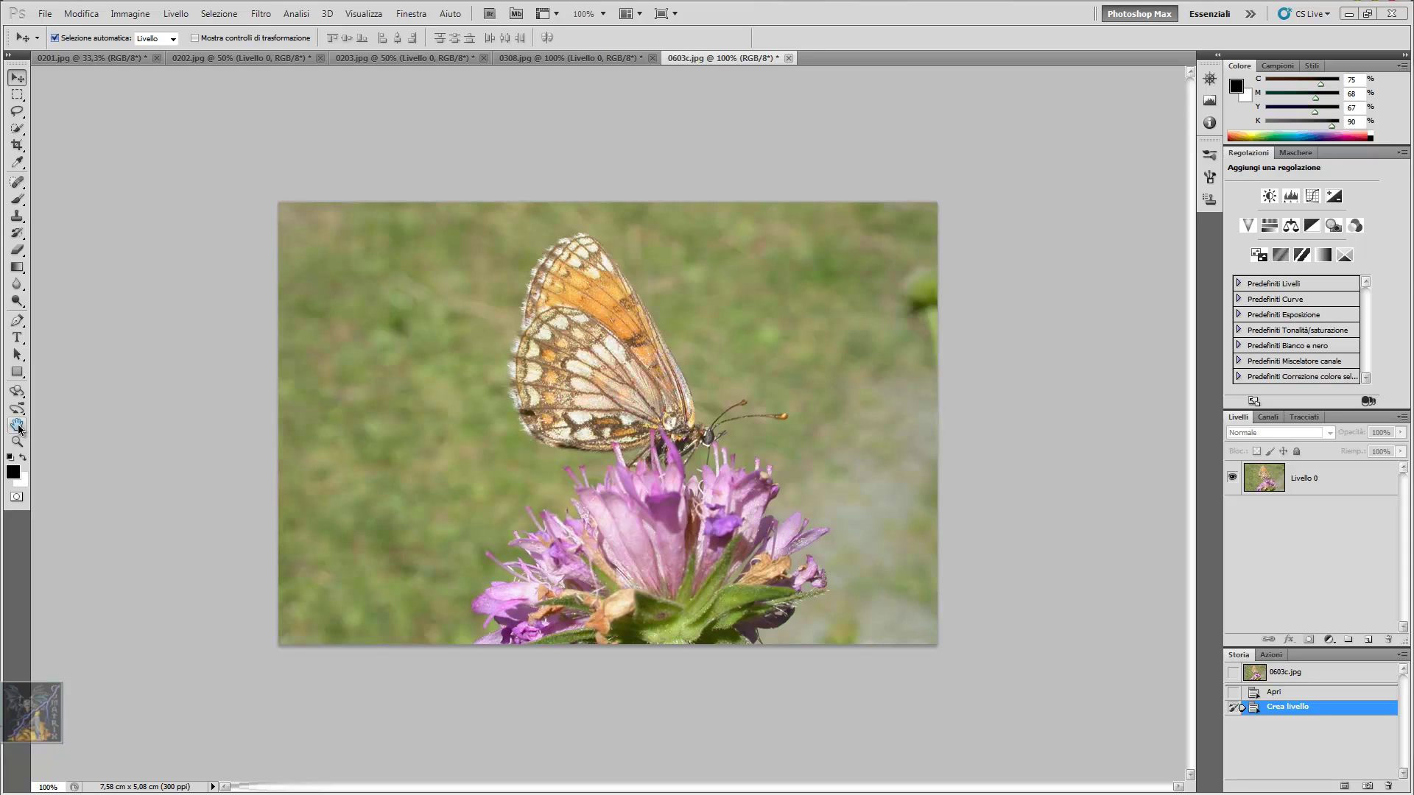
Choose Strumento Ruota vista and tilt the butterfly photo's view to about 2°
click(18, 427)
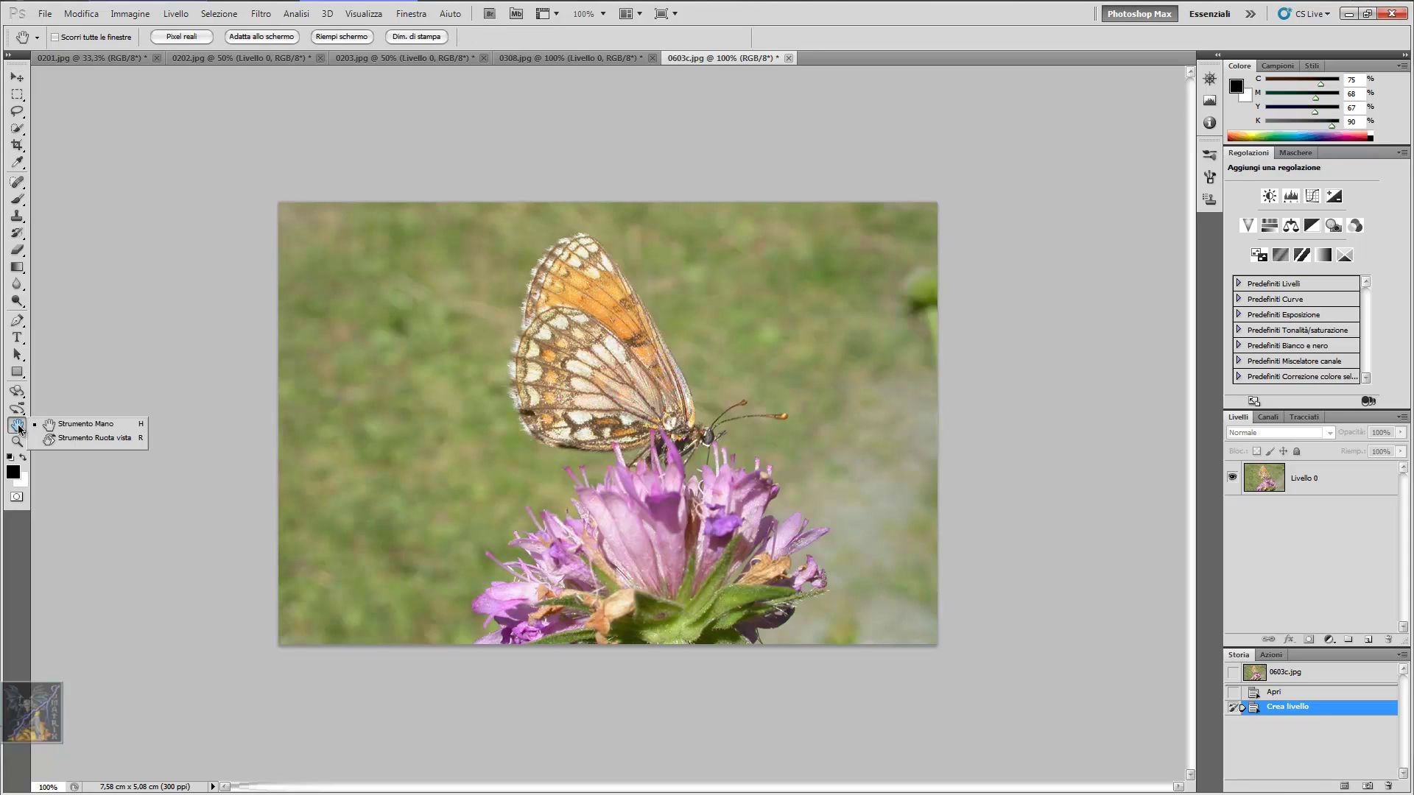
click(86, 442)
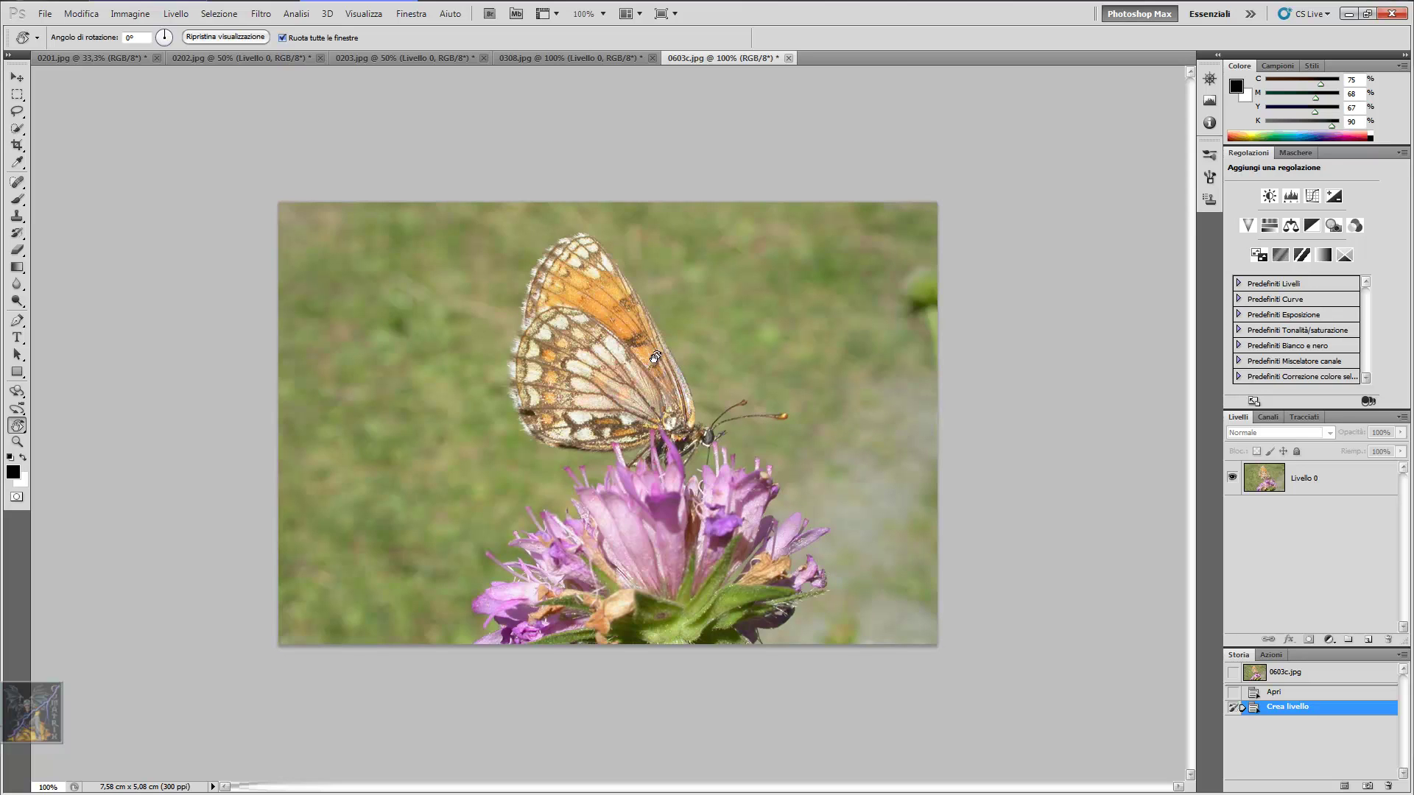
drag(657, 333, 655, 328)
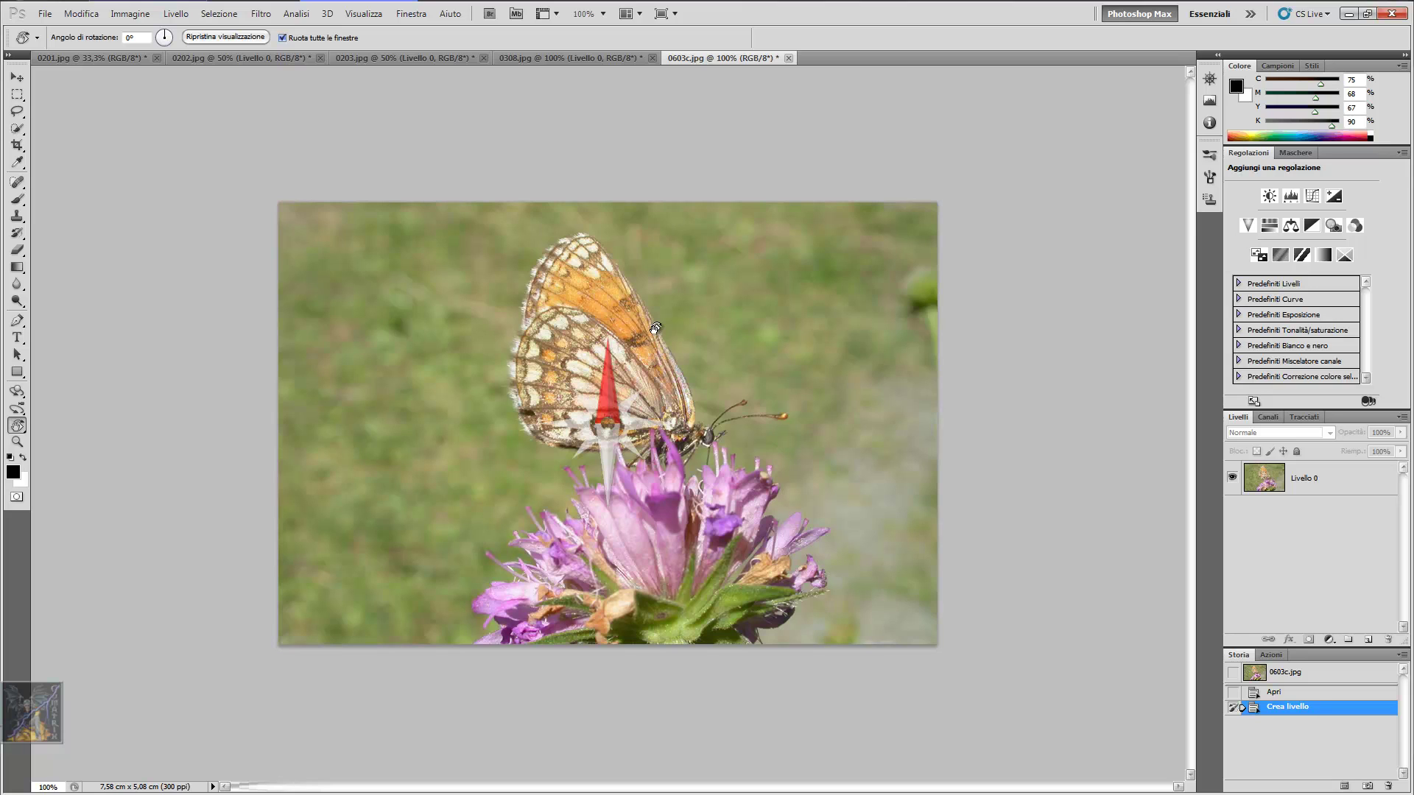
mouse_move(655, 328)
mouse_down()
mouse_move(705, 375)
mouse_move(632, 325)
mouse_move(657, 343)
mouse_up()
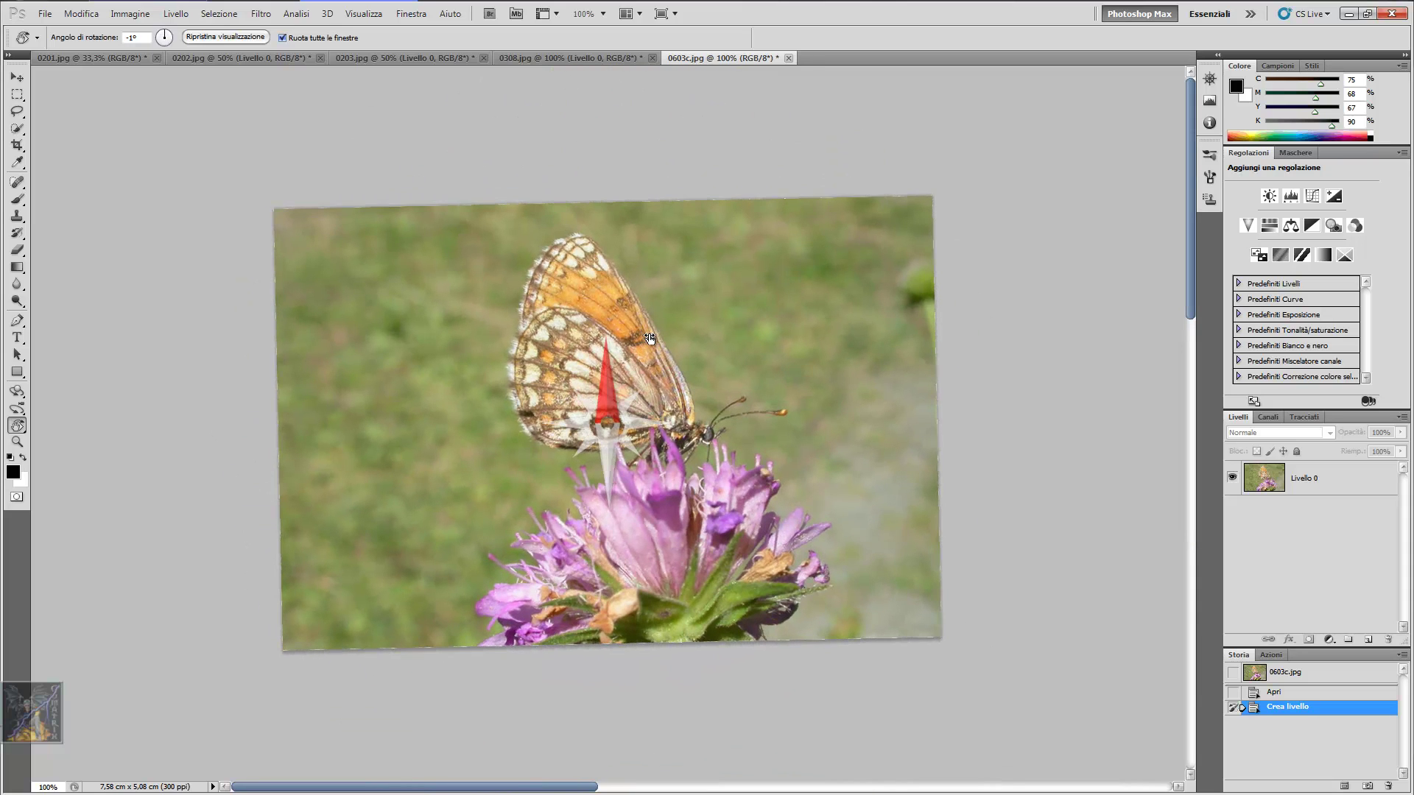
drag(657, 343, 655, 341)
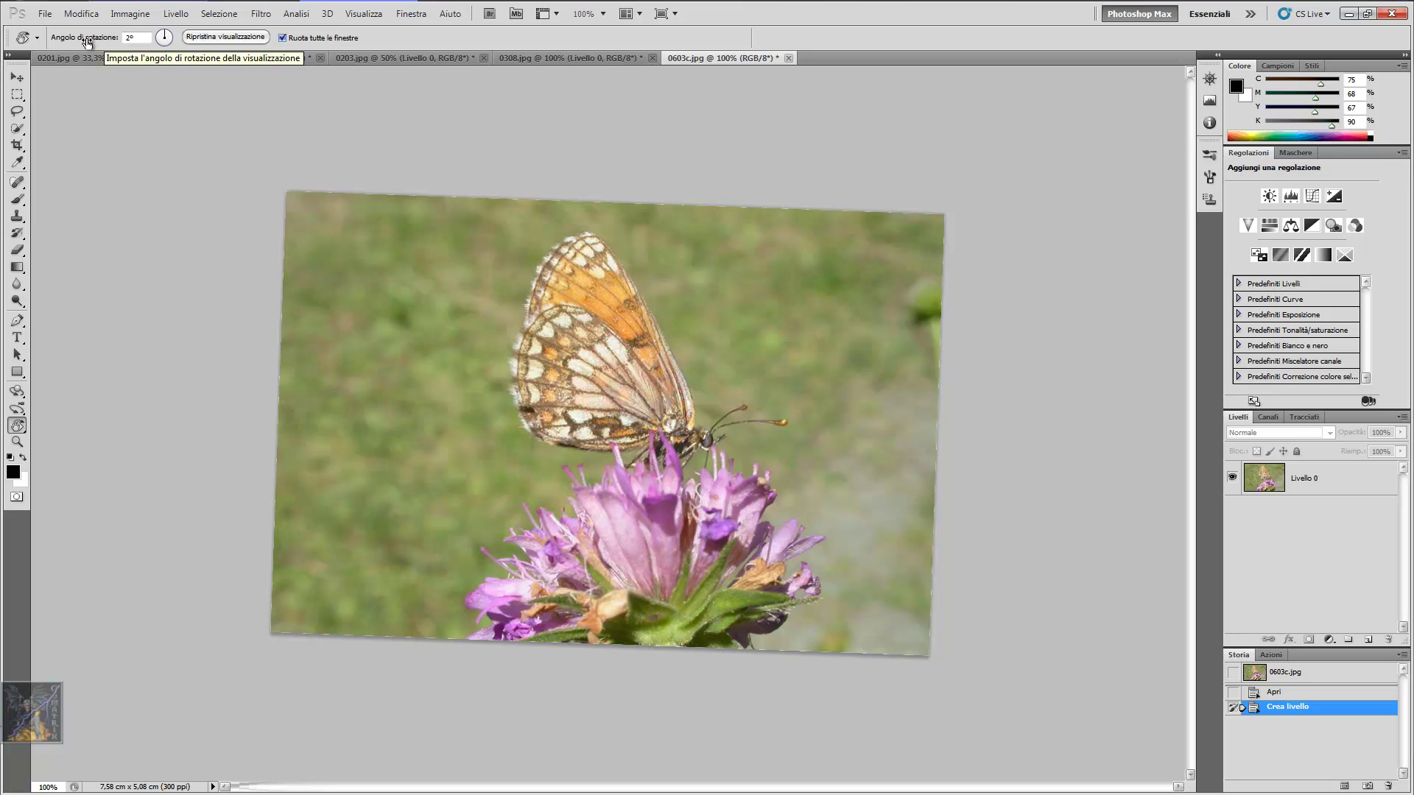
Enter 35, then 25,74, then 0 in the Angolo di rotazione field to straighten the view
click(144, 38)
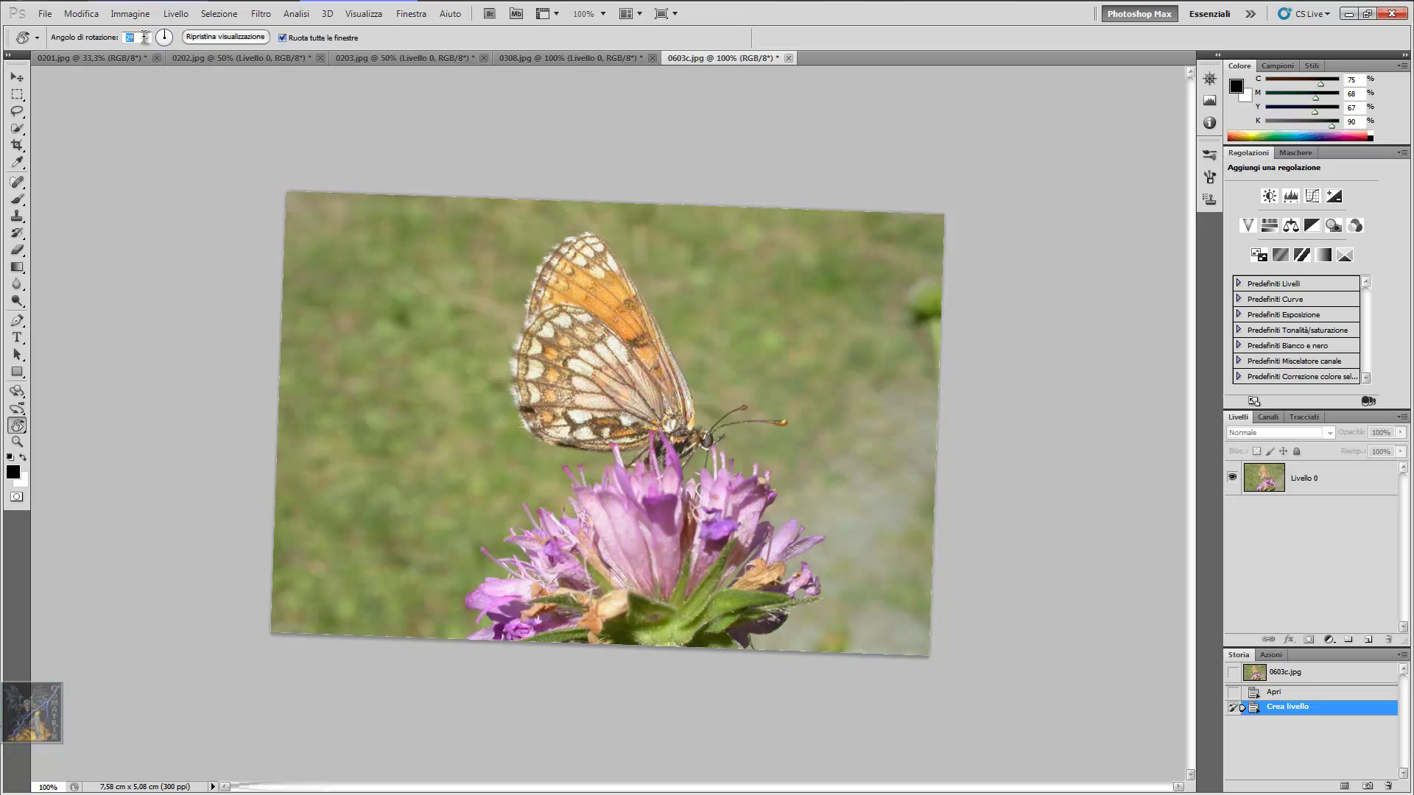
text(35)
key(Return)
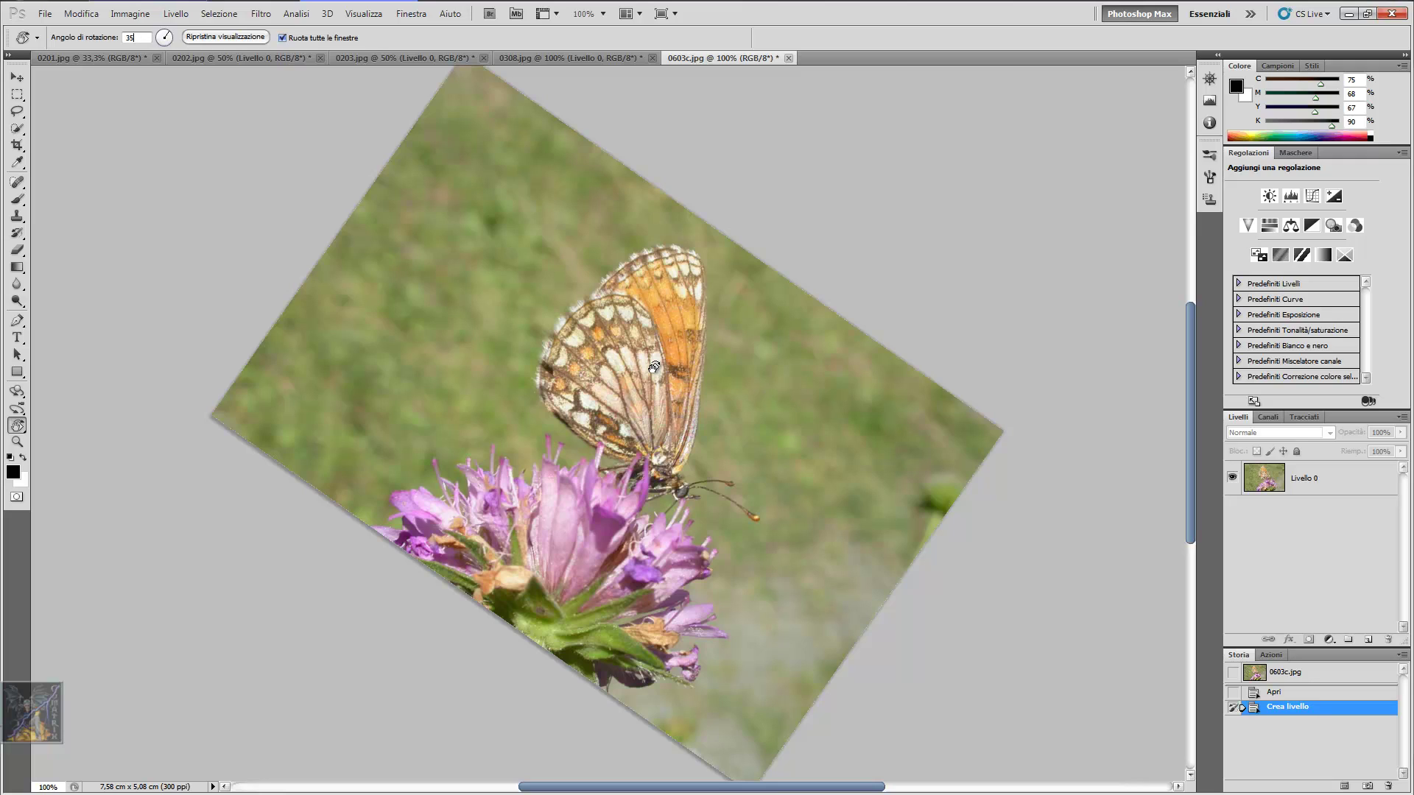
double_click(134, 36)
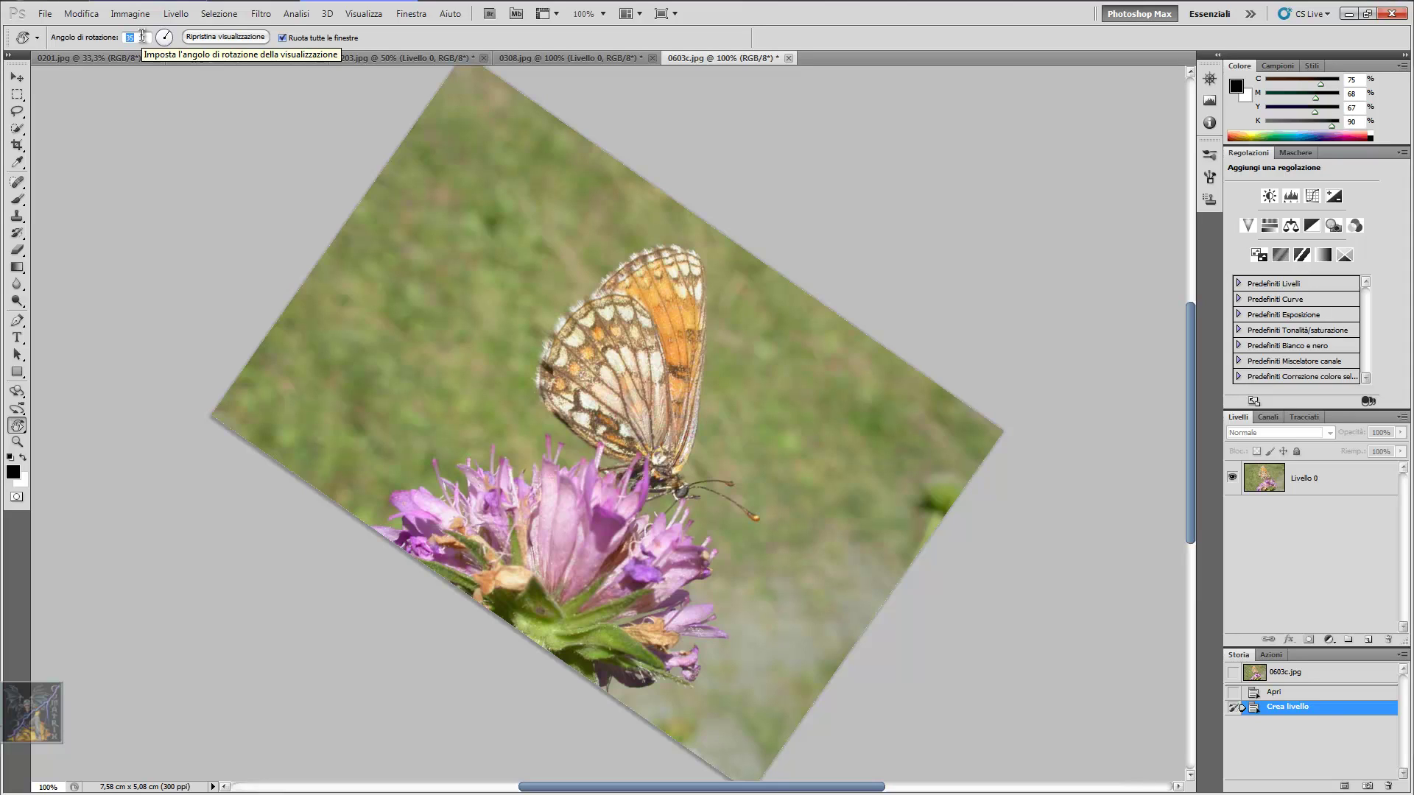
text(25)
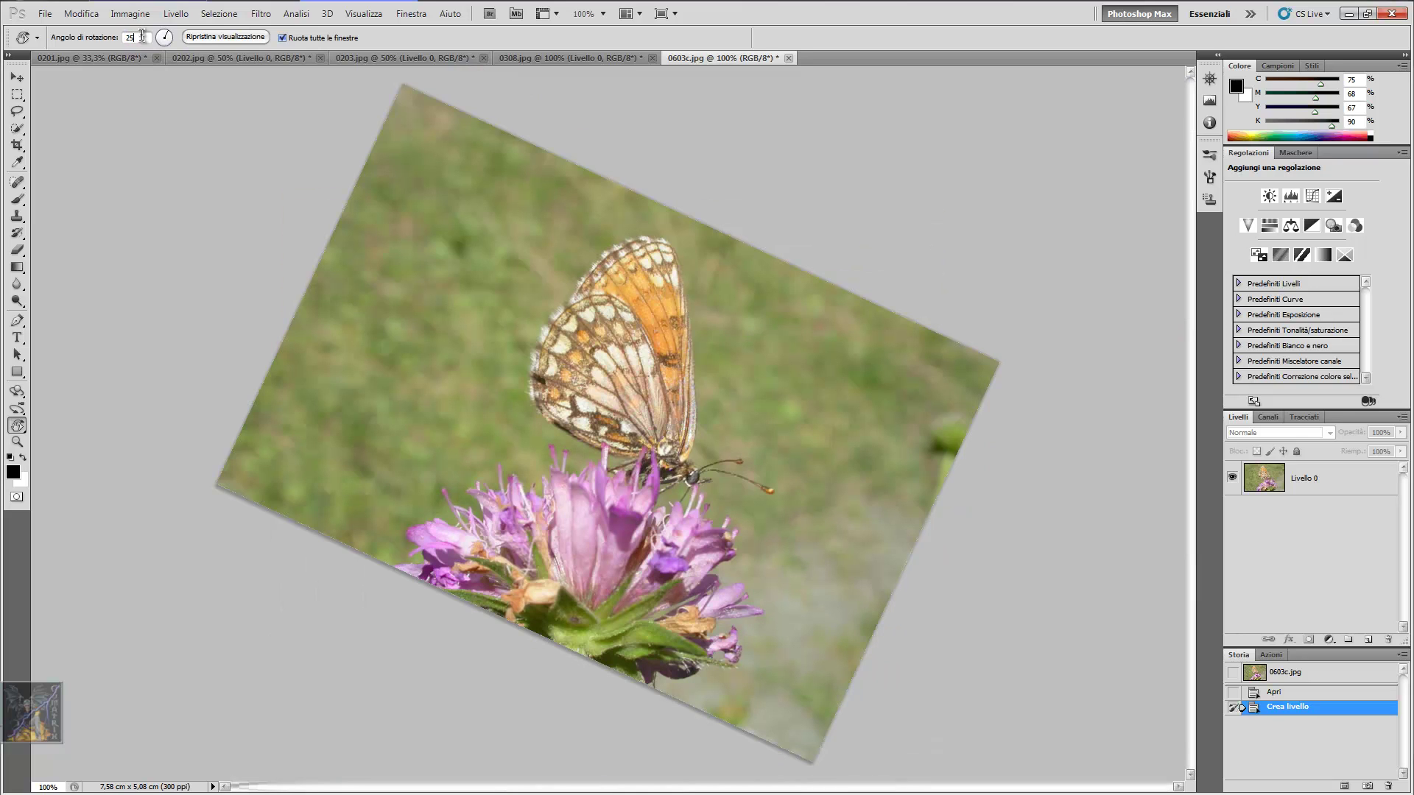
text(,74)
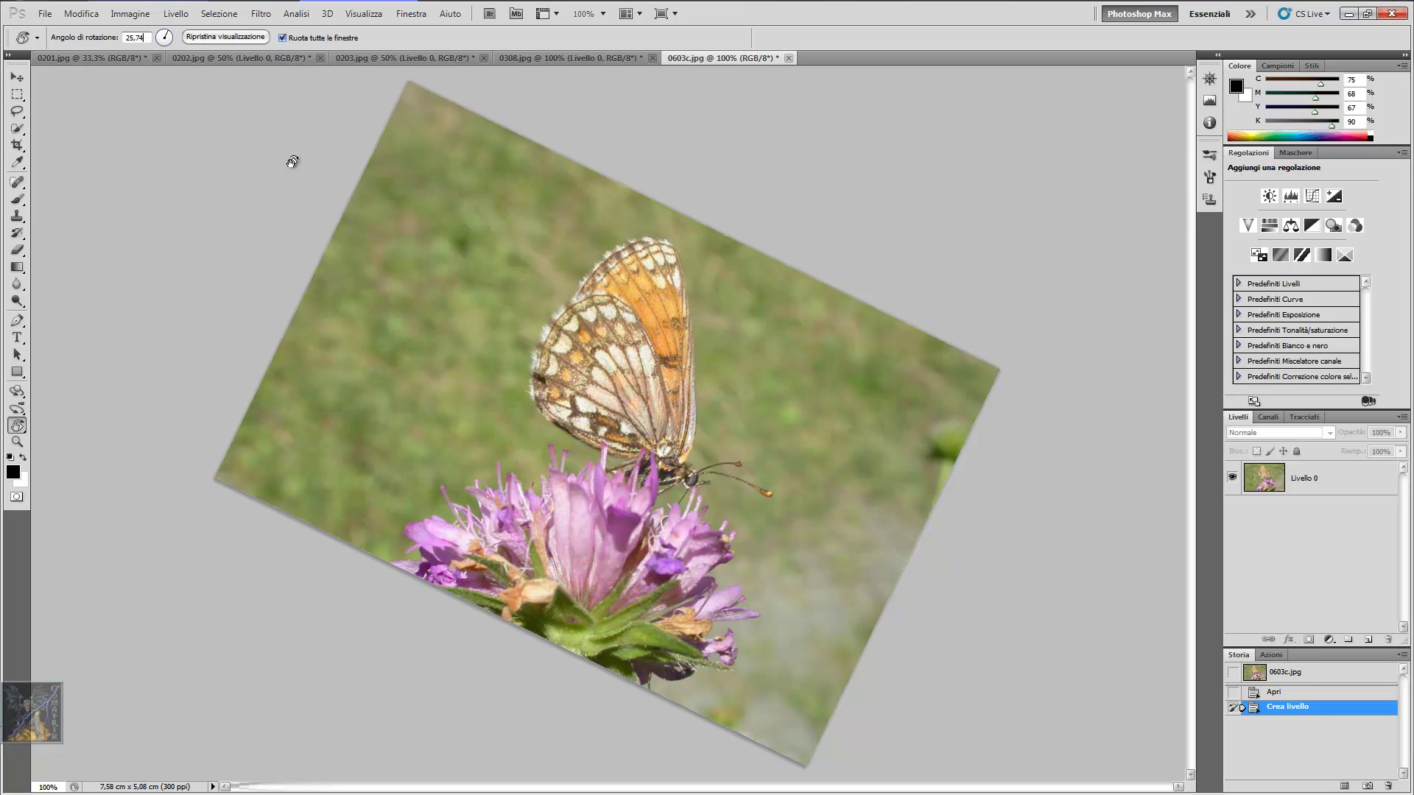
click(135, 37)
text(0)
key(Return)
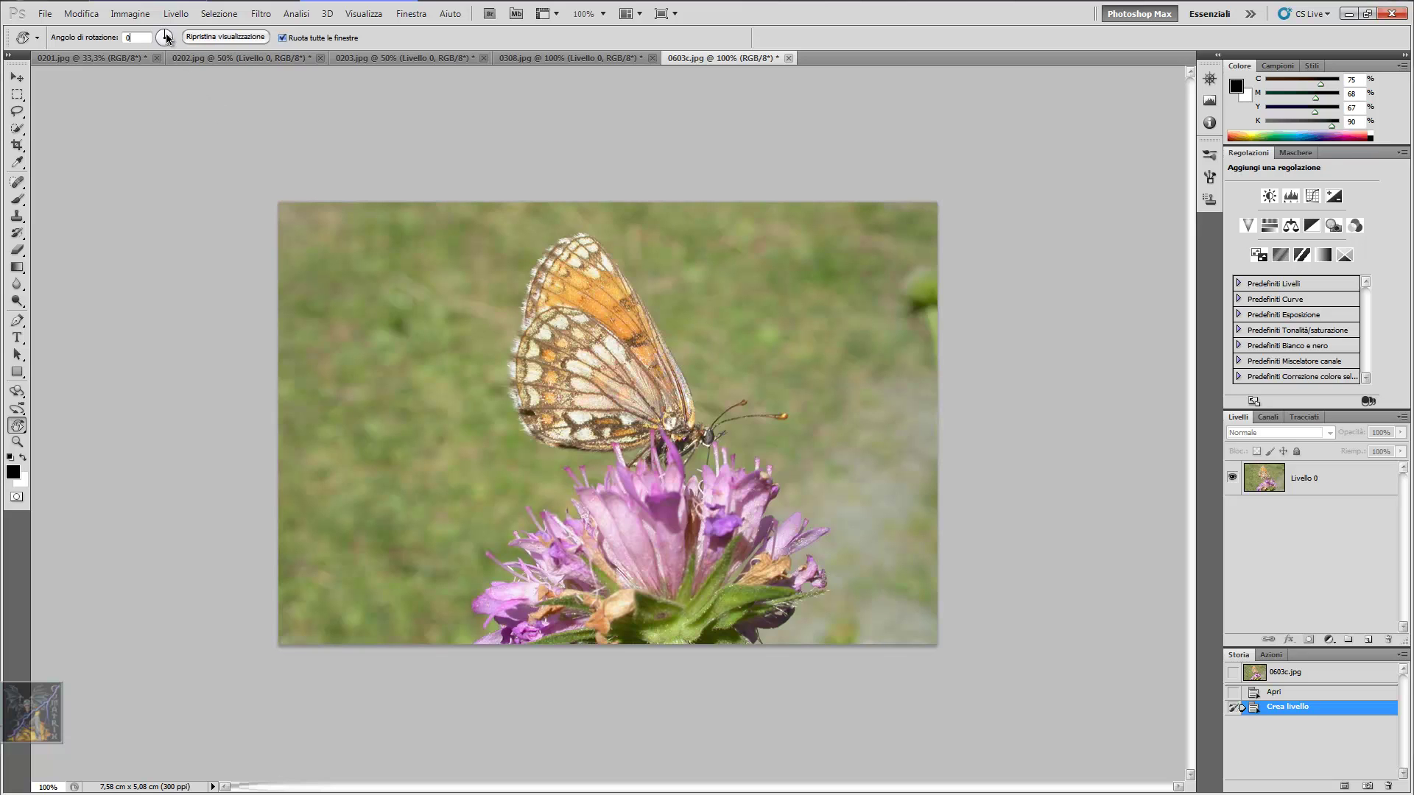
drag(166, 33, 165, 53)
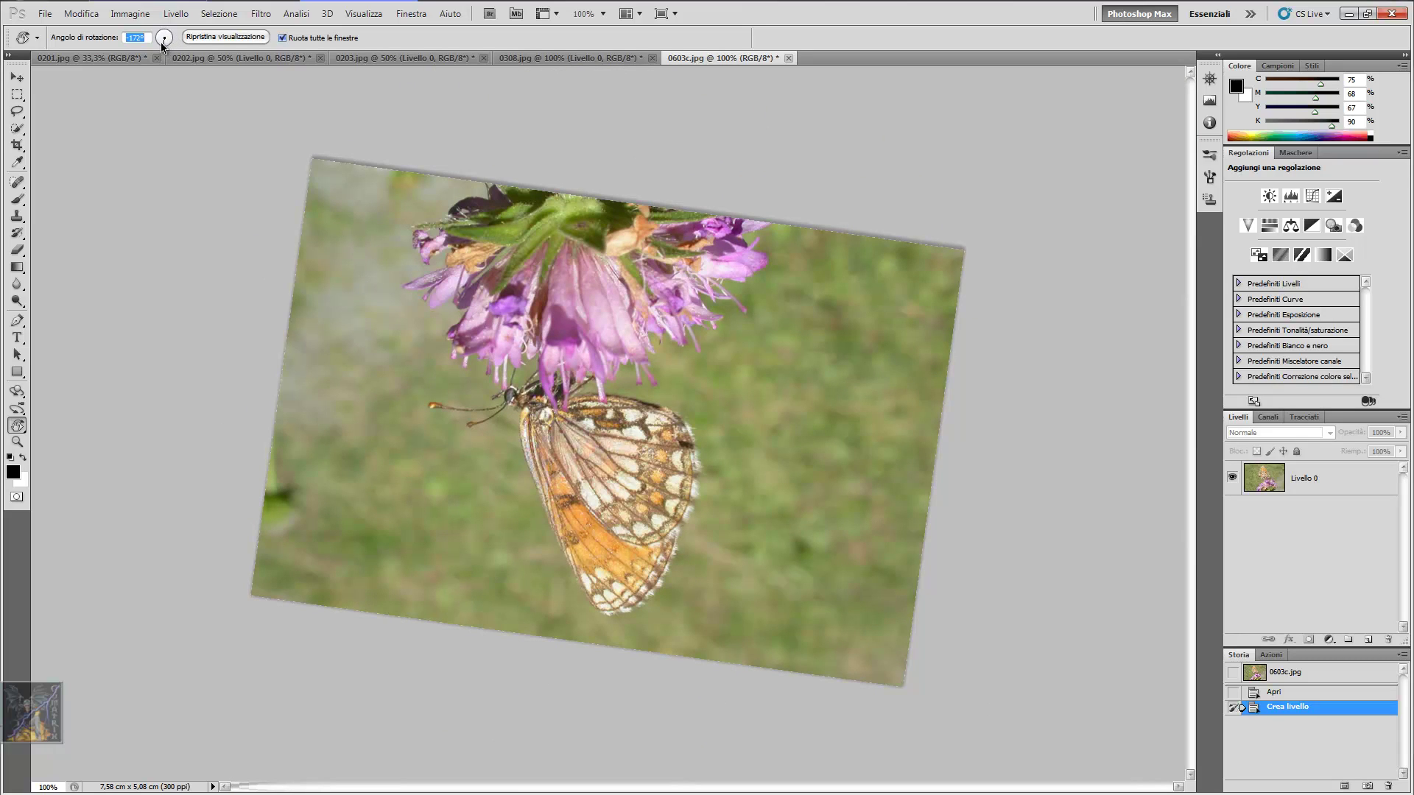
drag(163, 45, 156, 42)
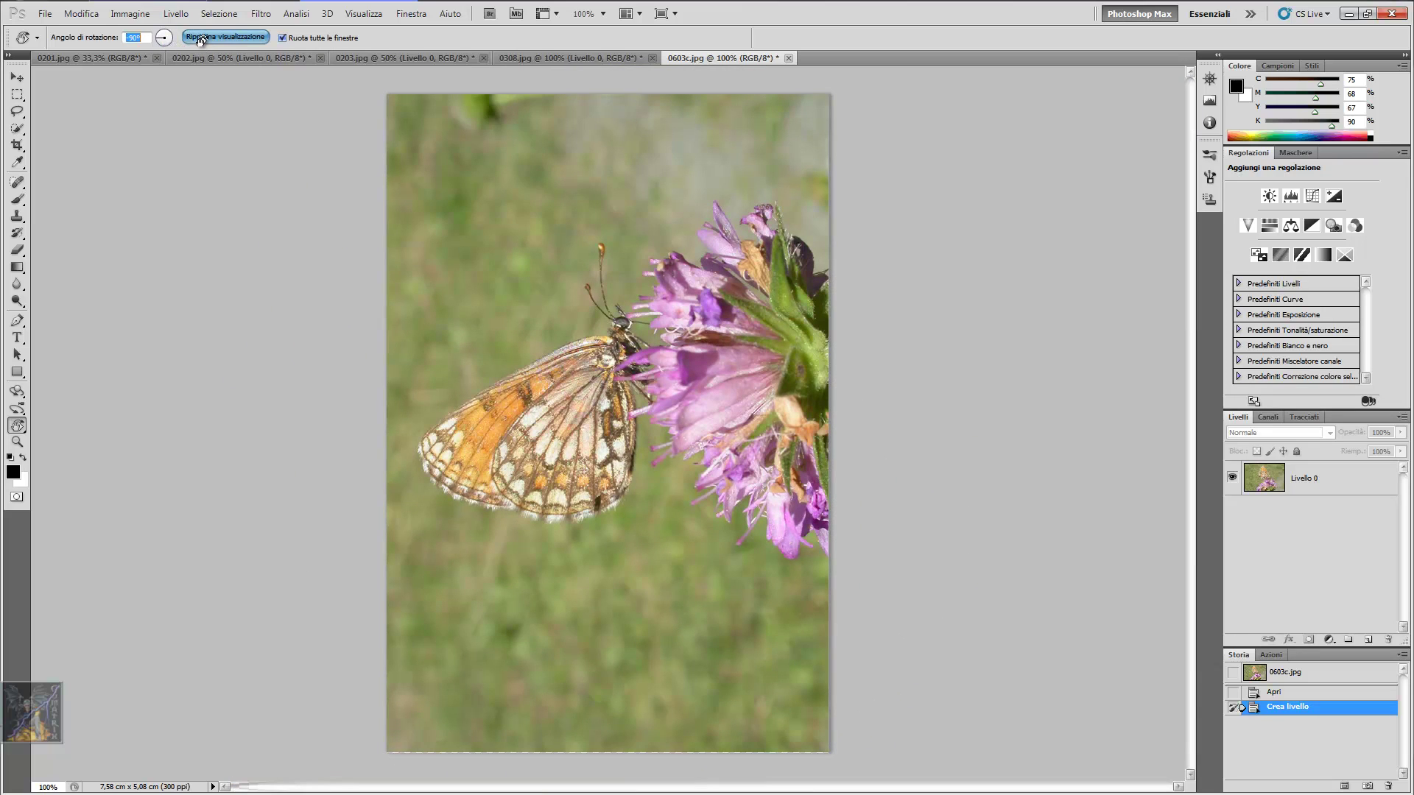
click(224, 36)
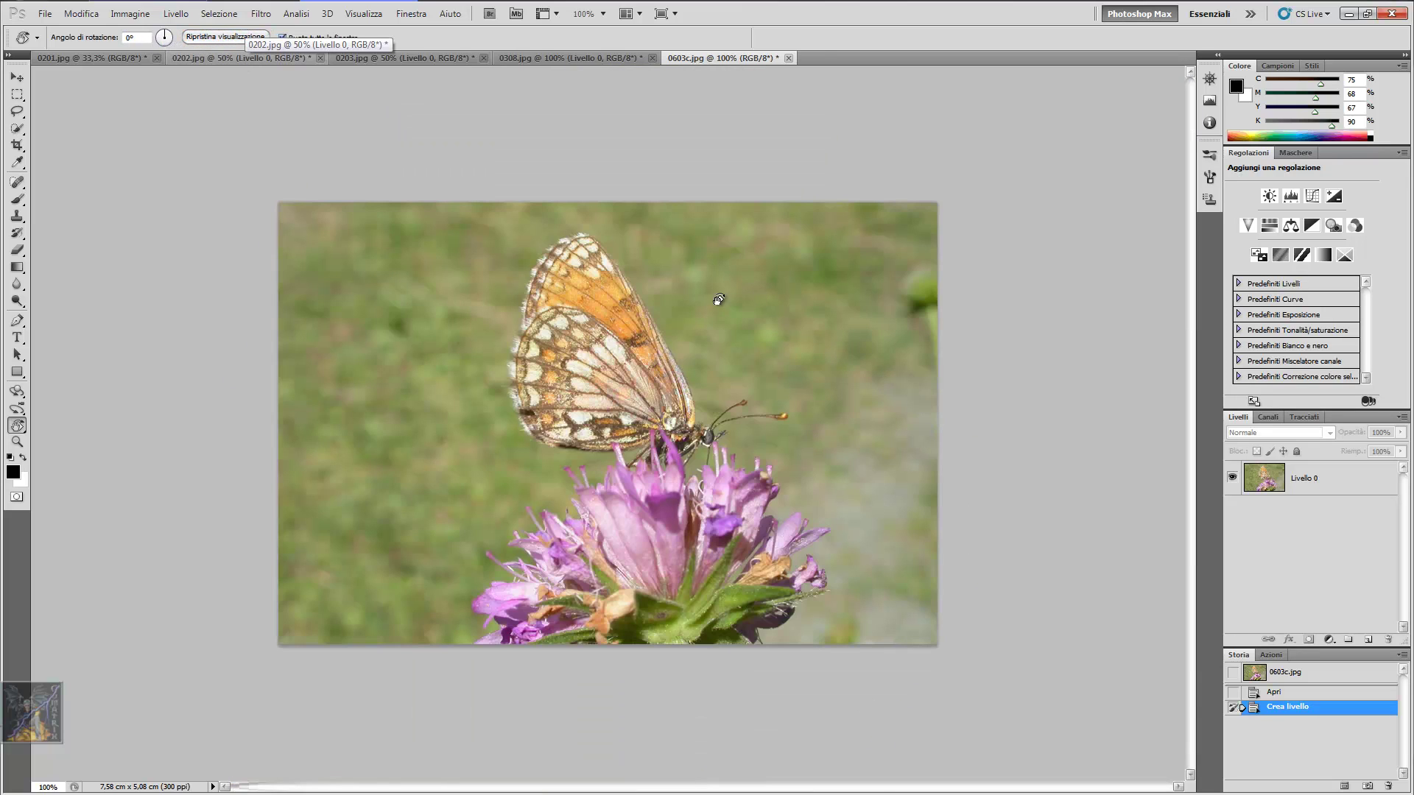
mouse_move(719, 297)
mouse_down()
mouse_move(760, 341)
mouse_move(779, 404)
mouse_move(792, 376)
mouse_move(736, 319)
mouse_move(593, 307)
mouse_move(682, 332)
mouse_up()
key(Escape)
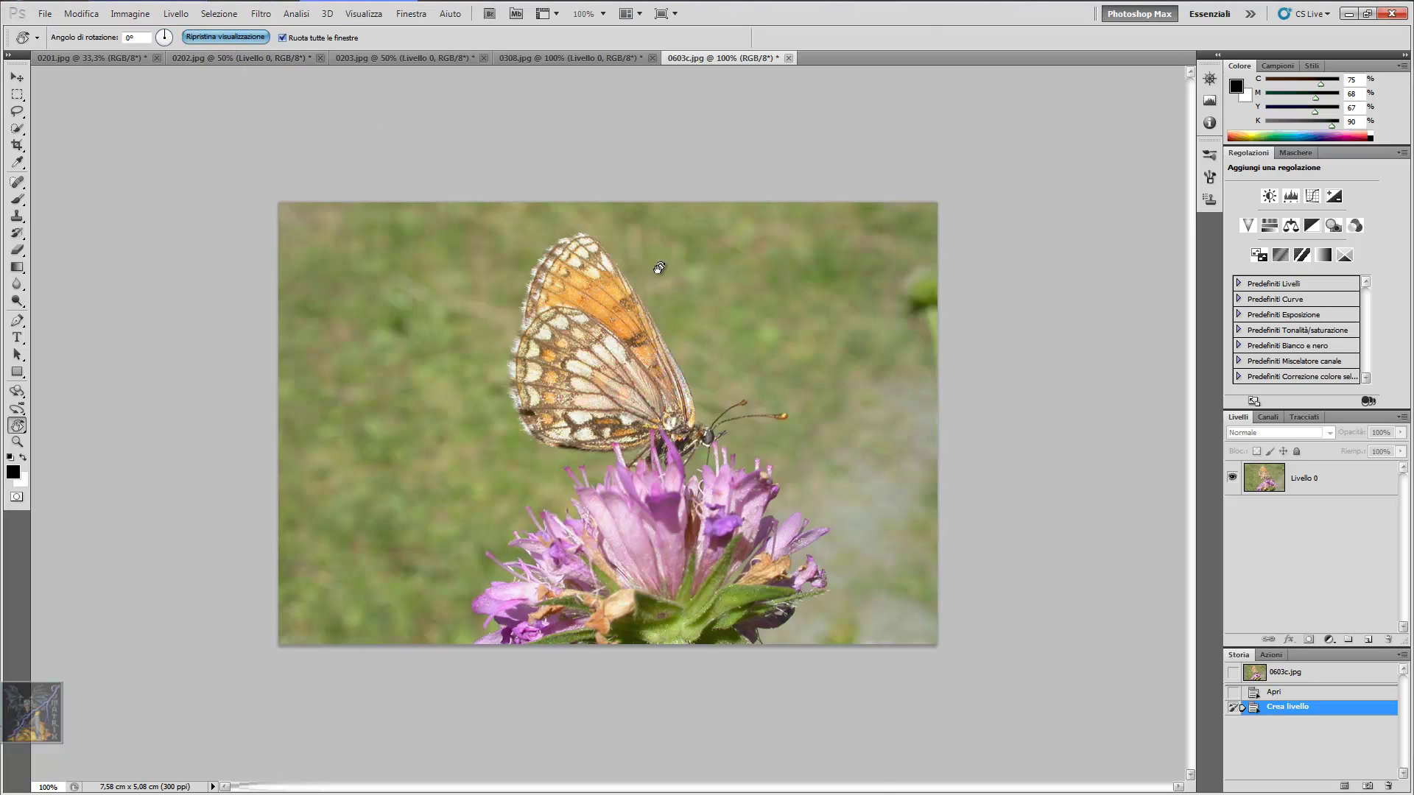
mouse_move(660, 268)
mouse_down()
mouse_move(744, 328)
mouse_move(776, 378)
mouse_move(776, 320)
mouse_up()
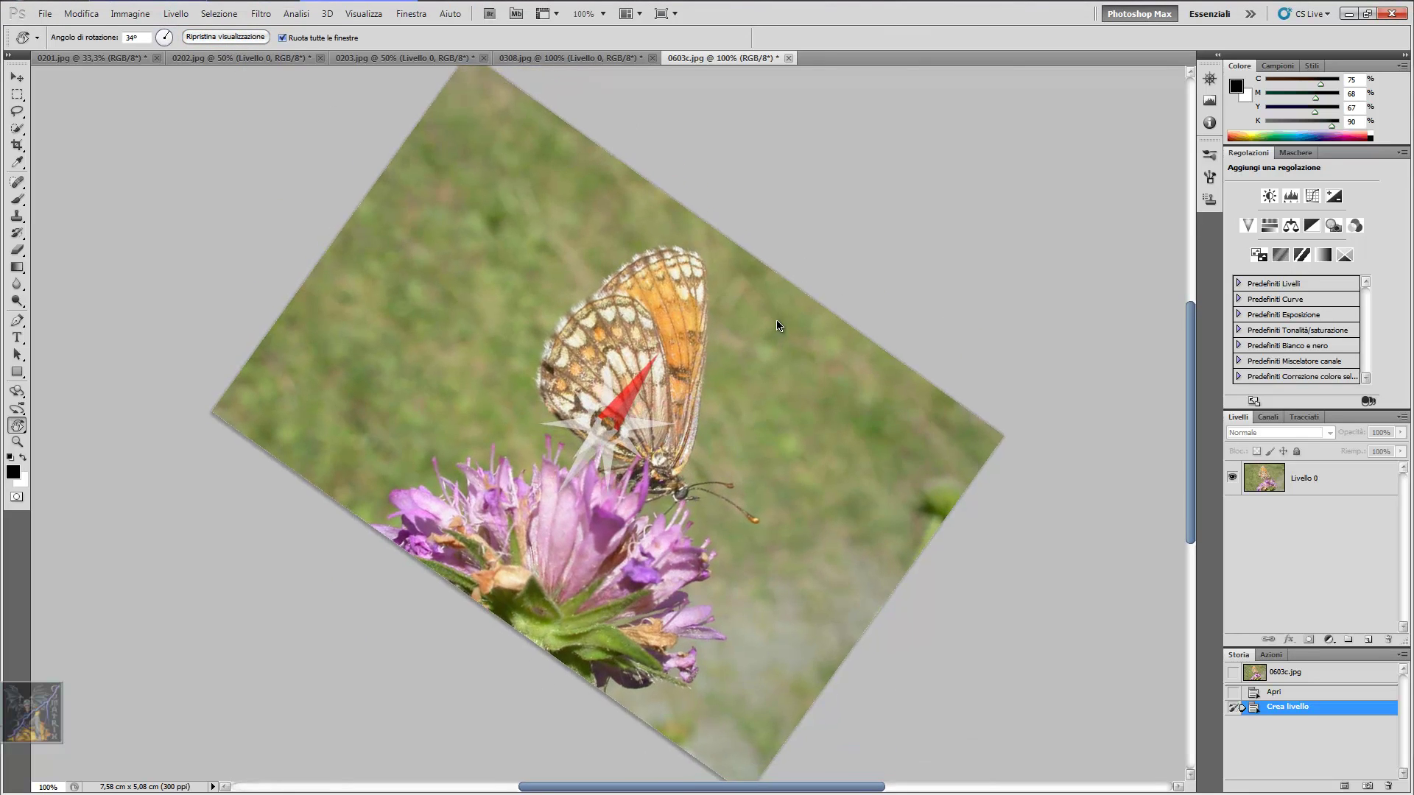
click(237, 38)
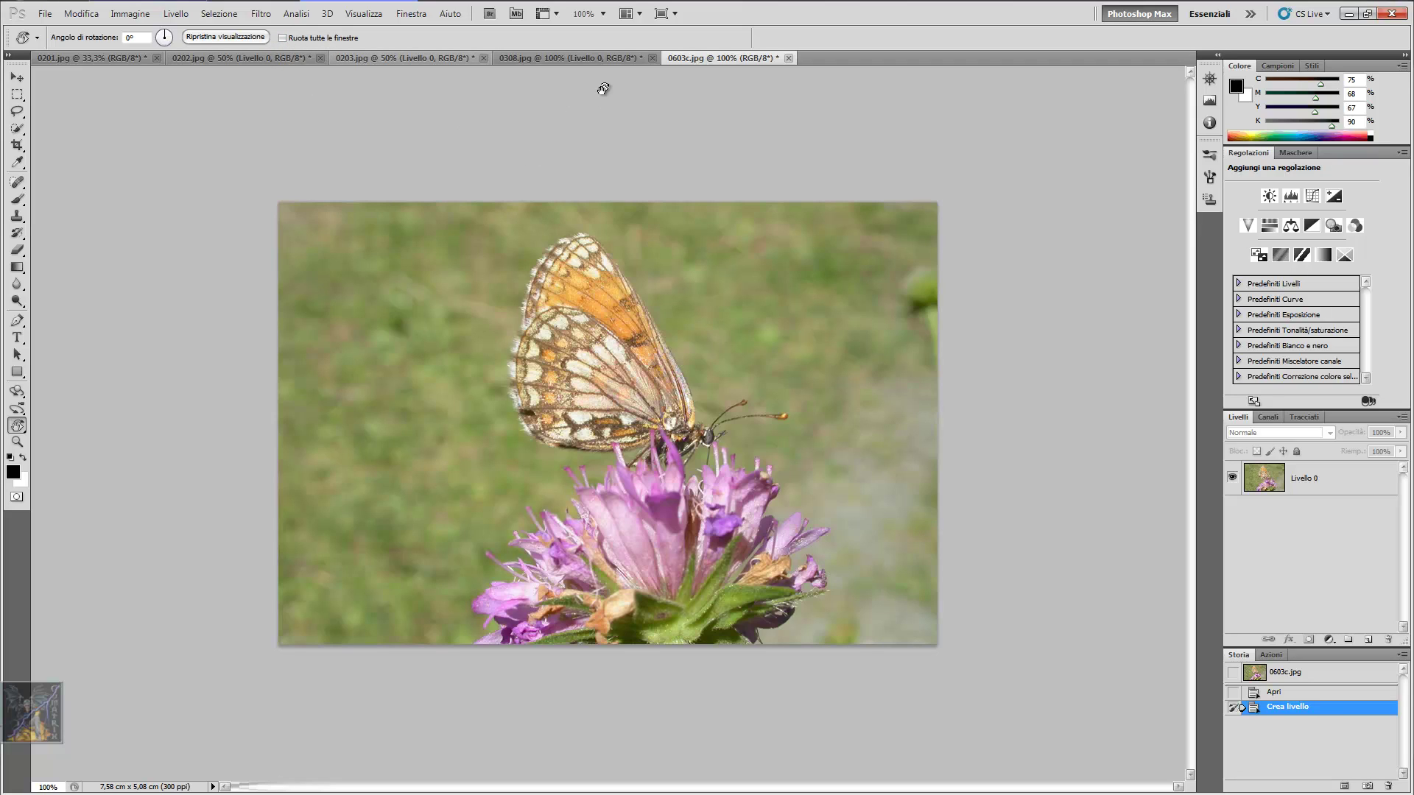
Browse 0308.jpg, 0203.jpg, 0202.jpg and 0201.jpg tabs, then return to 0603c.jpg
click(584, 59)
click(427, 59)
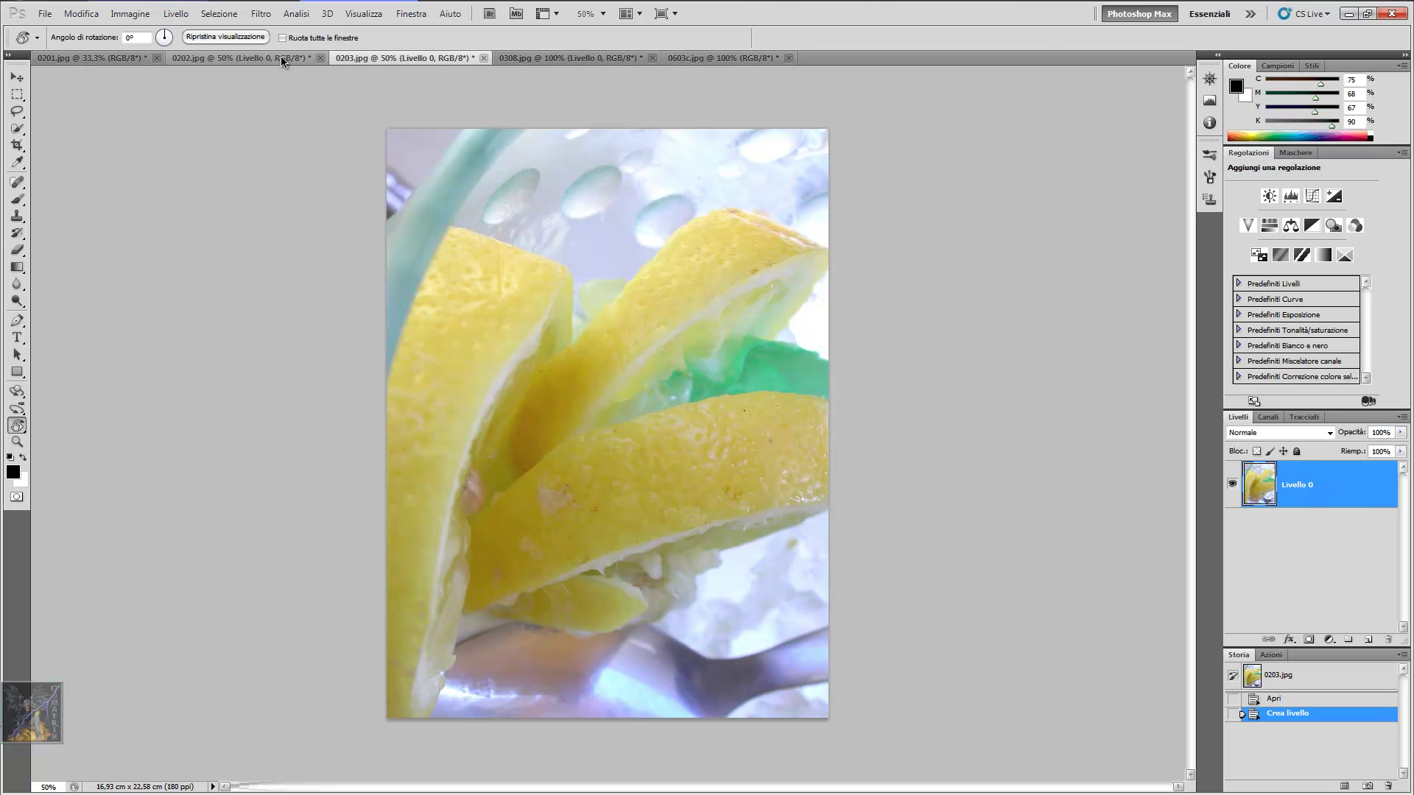
click(279, 57)
click(116, 59)
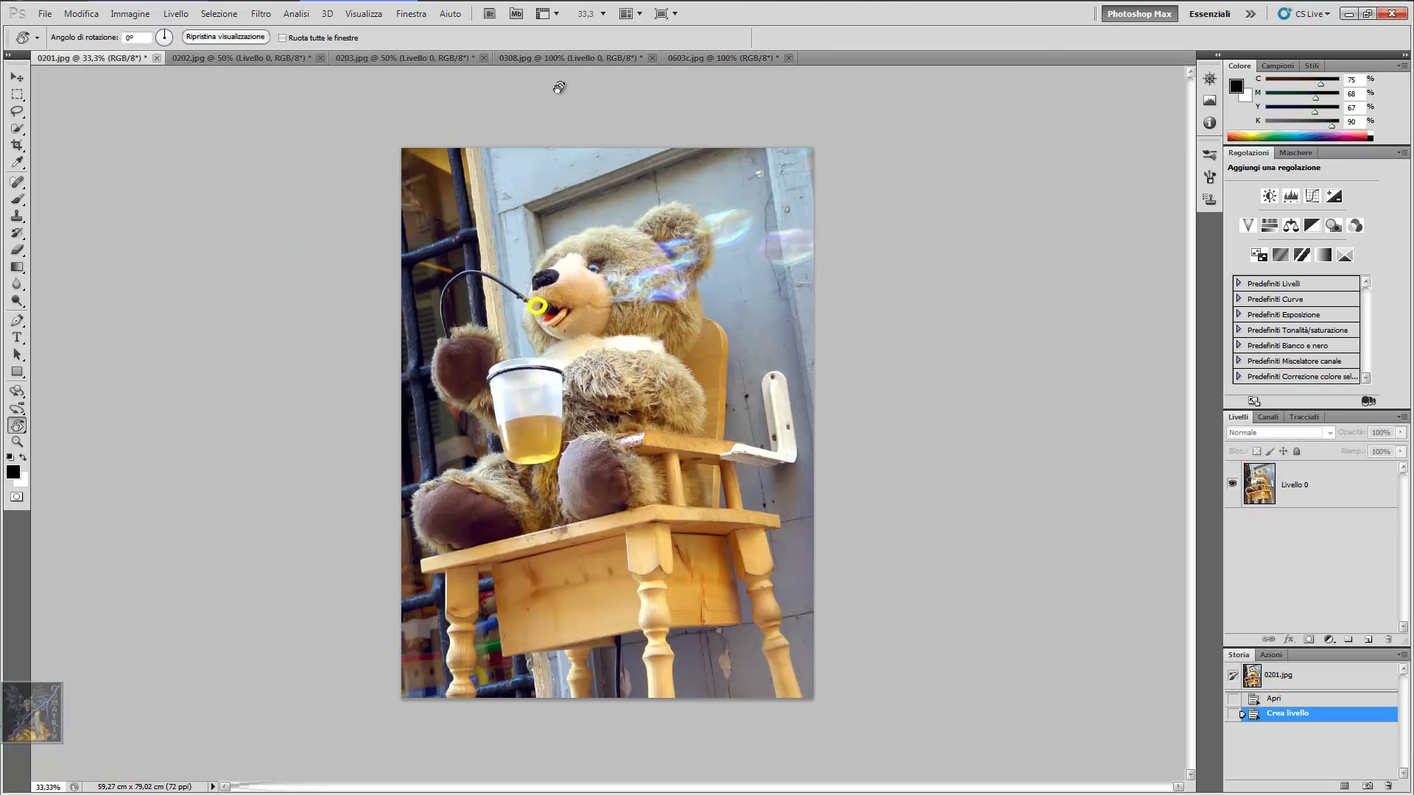
click(670, 59)
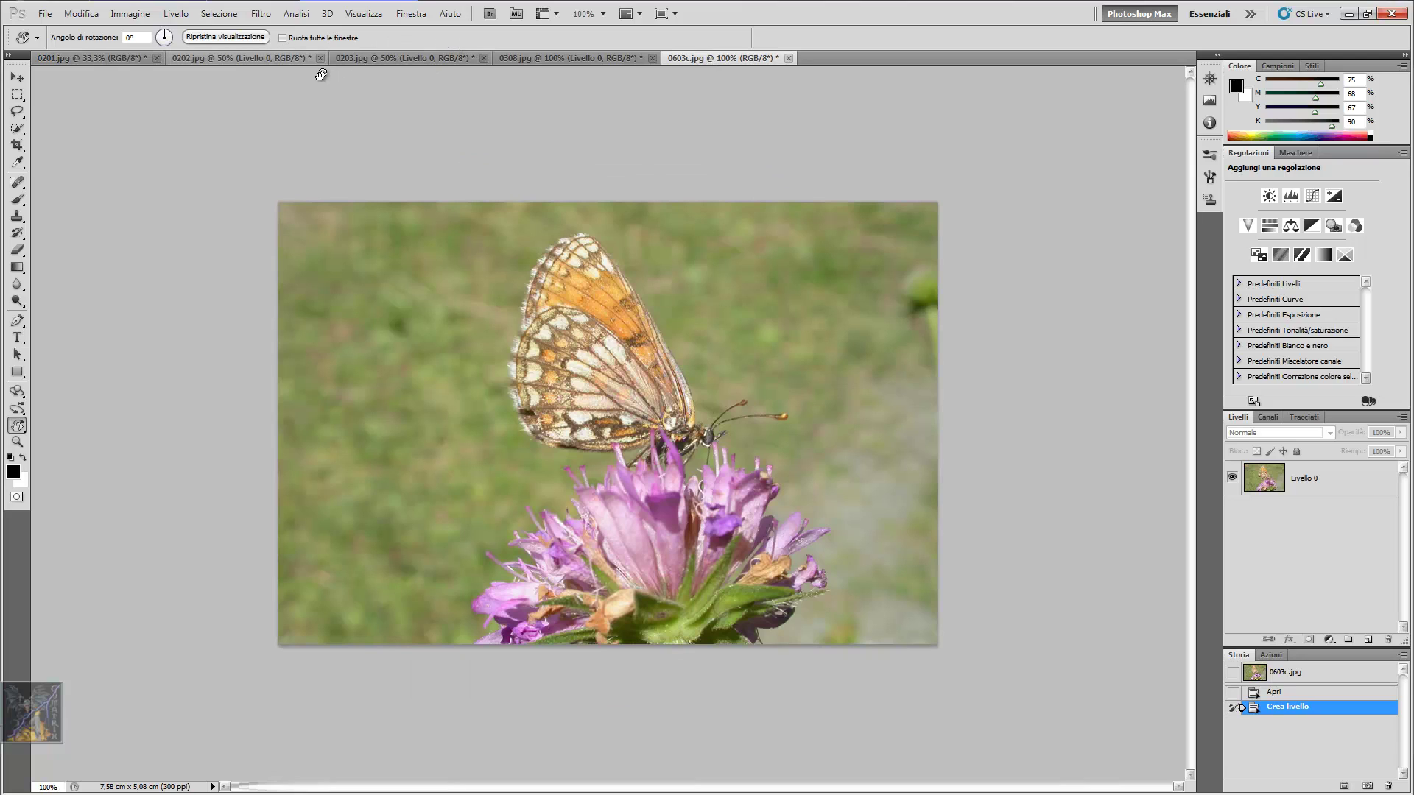
Enable rotate-all-windows, tilt the view to about 27°, and compare the other photo tabs
click(282, 38)
drag(697, 262, 778, 349)
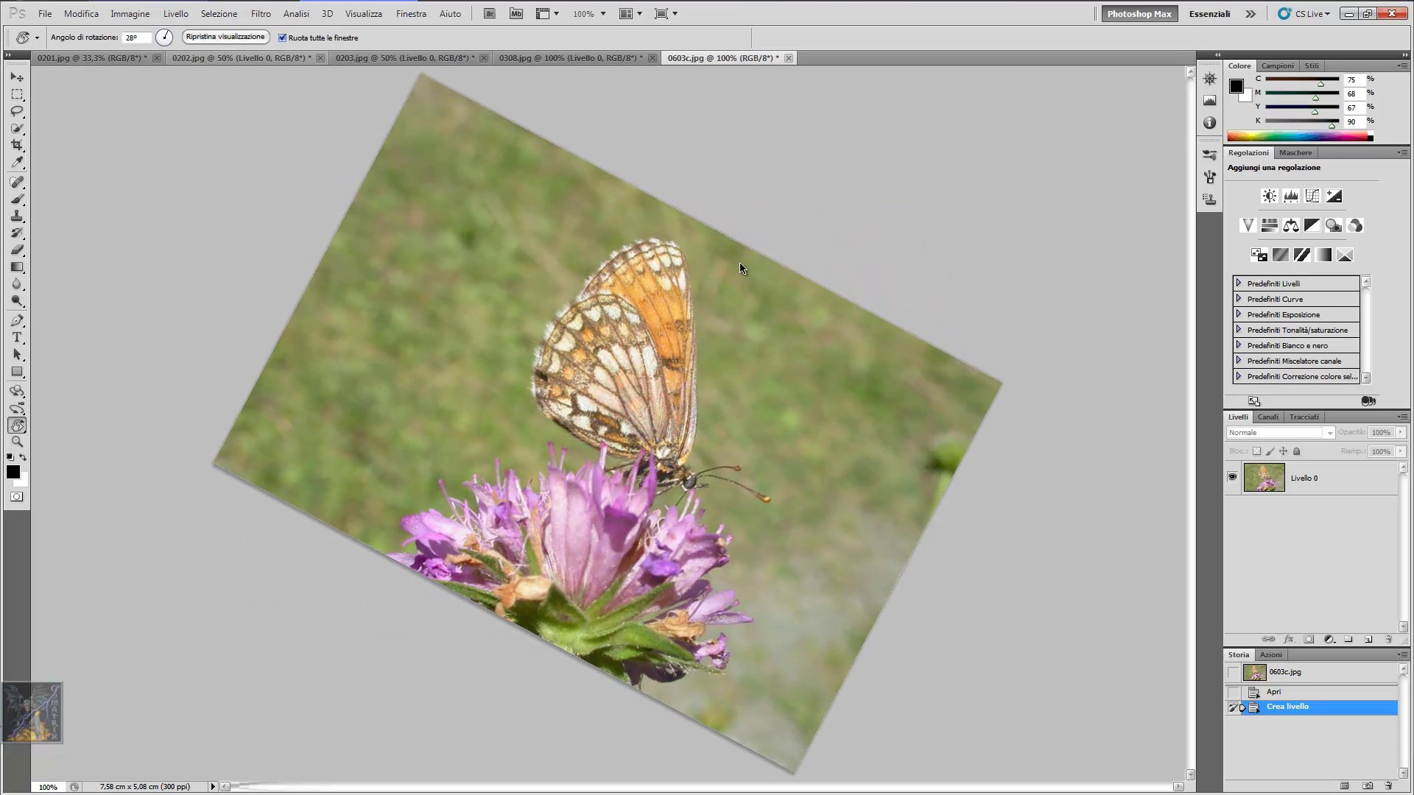
click(573, 58)
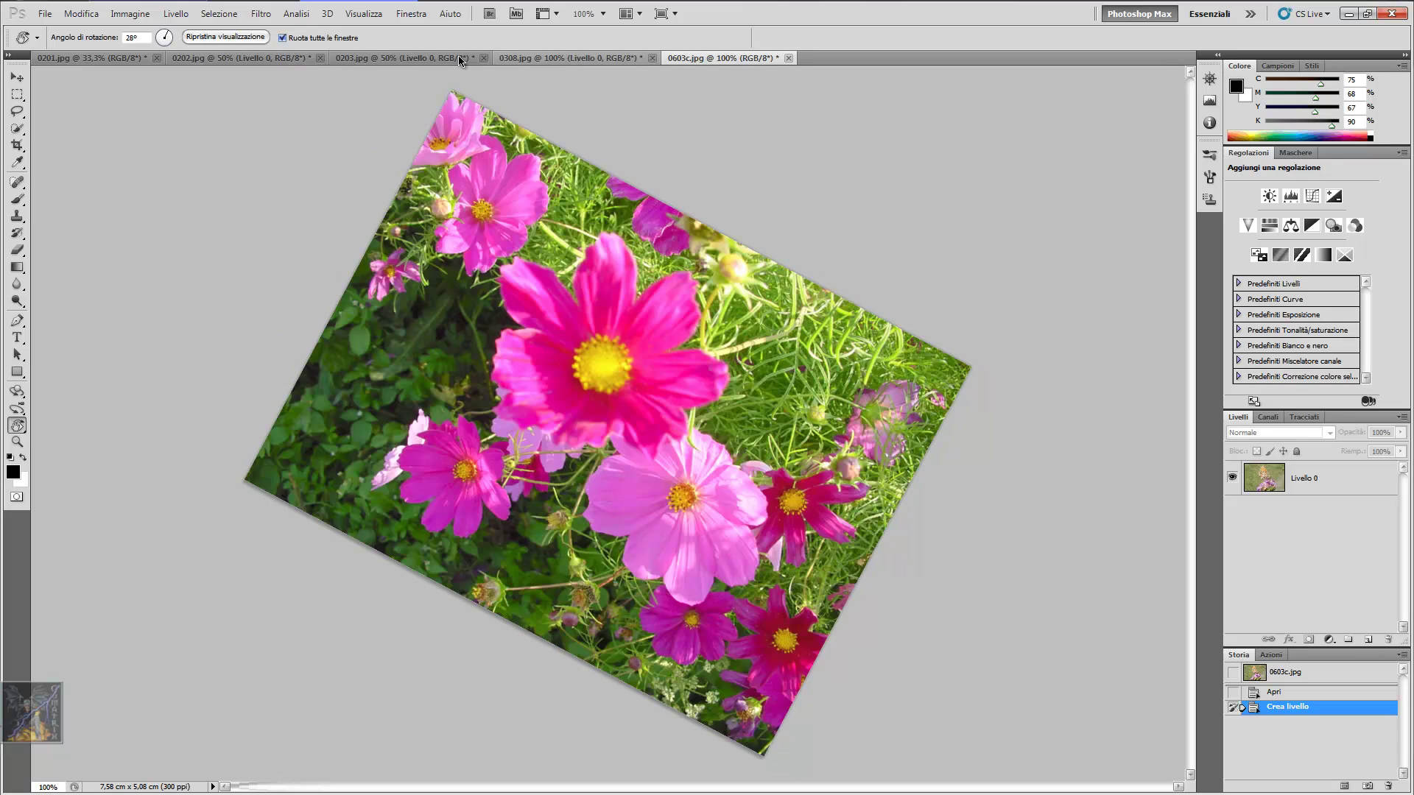
click(420, 56)
click(118, 58)
click(217, 57)
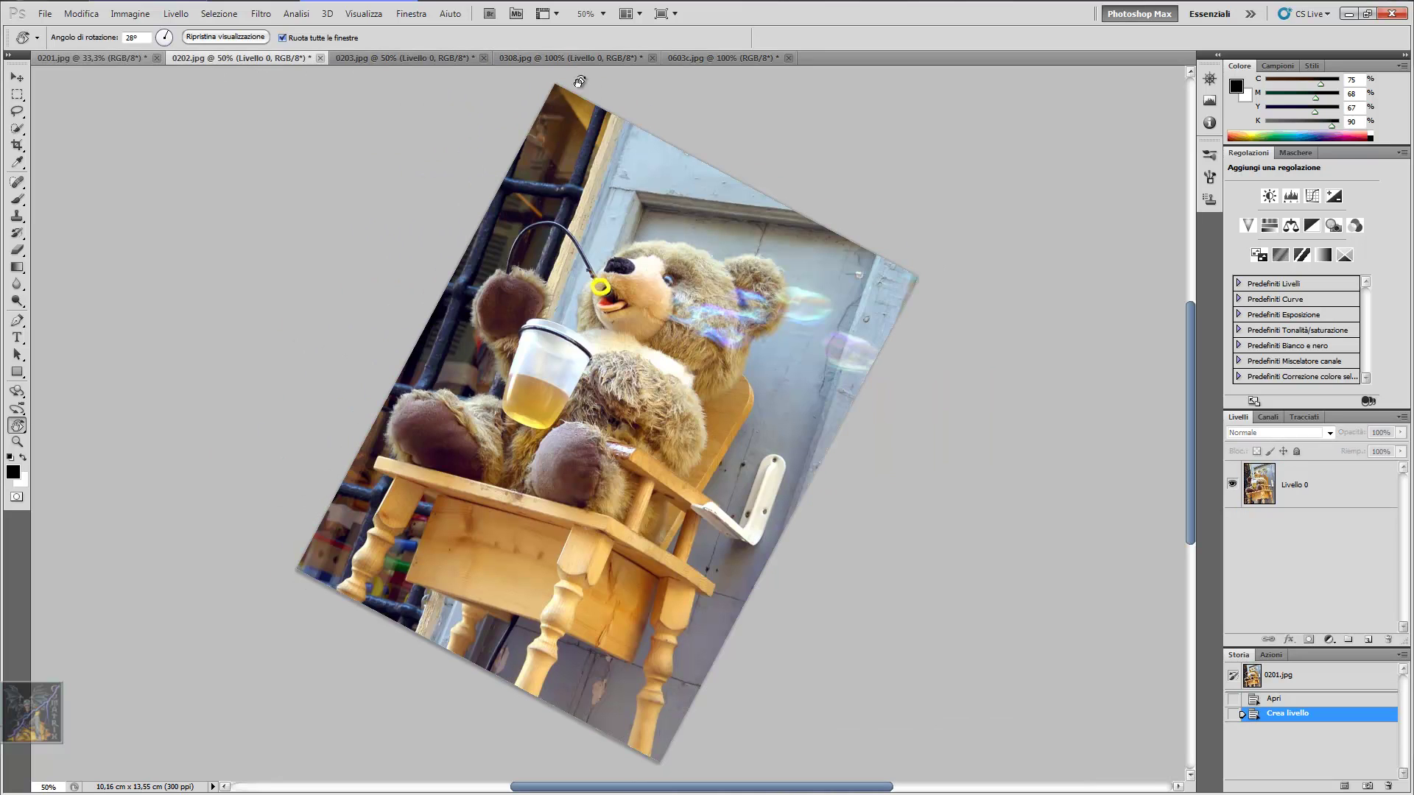
click(690, 61)
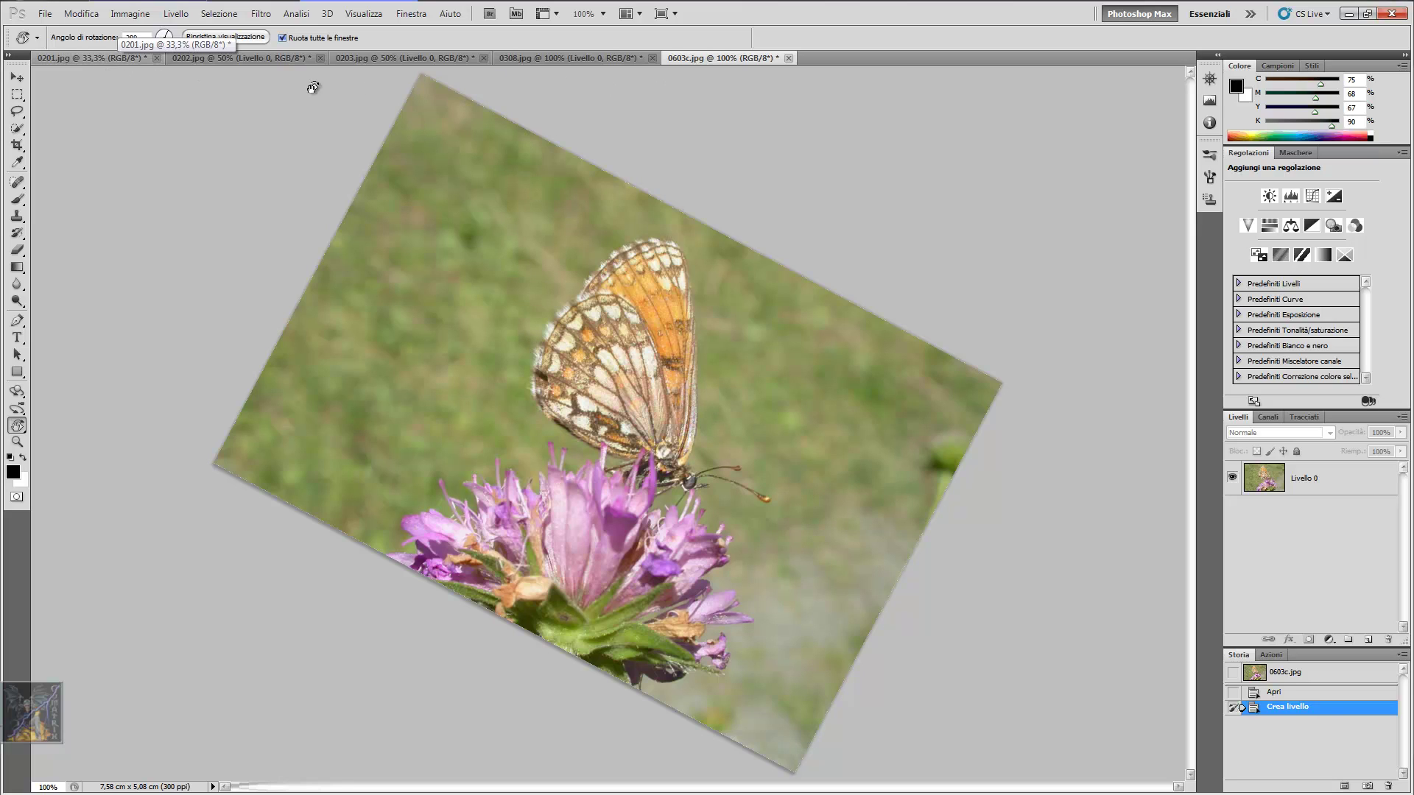
Reset the view to 0° with Ripristina visualizzazione, check the other tabs, and return to 0603c.jpg
click(229, 38)
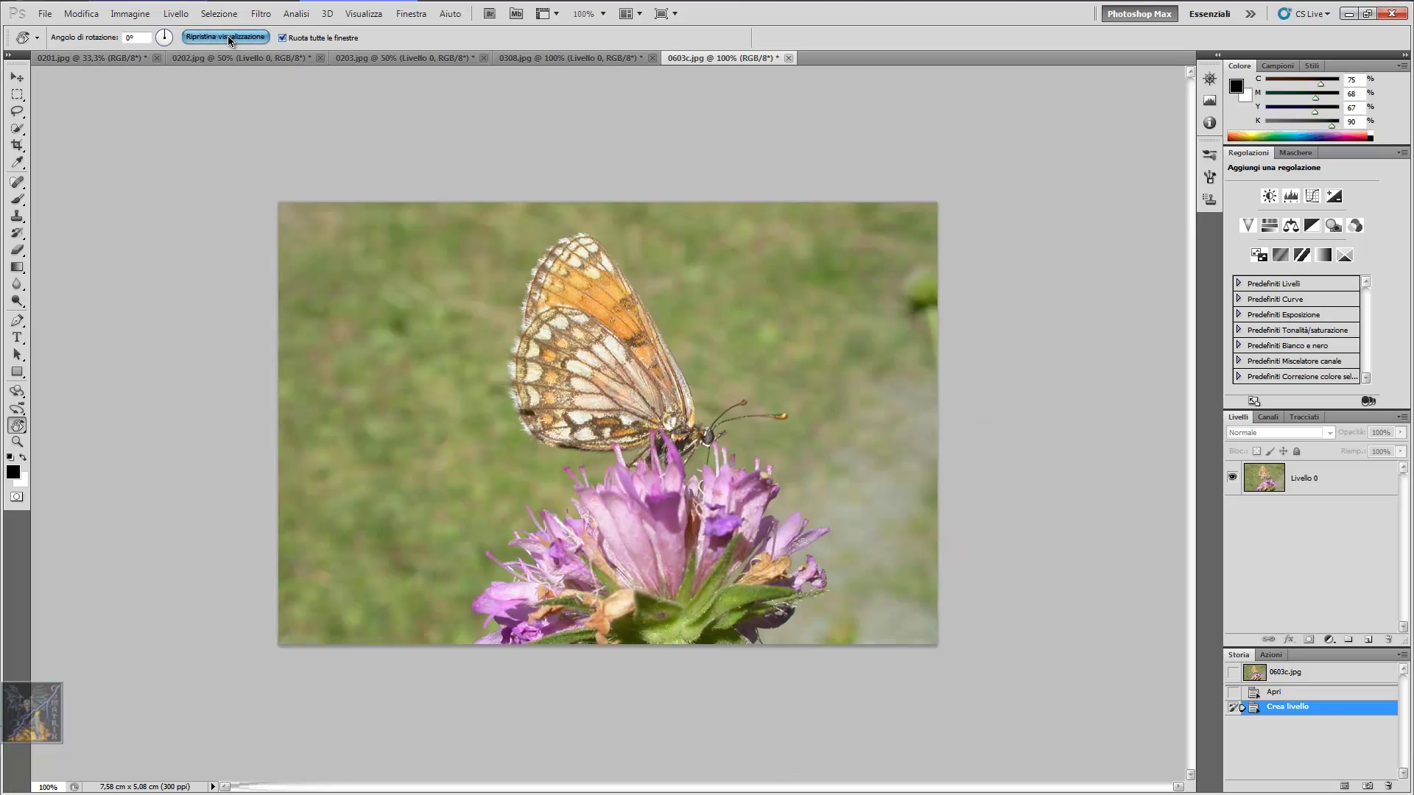
click(515, 60)
click(410, 60)
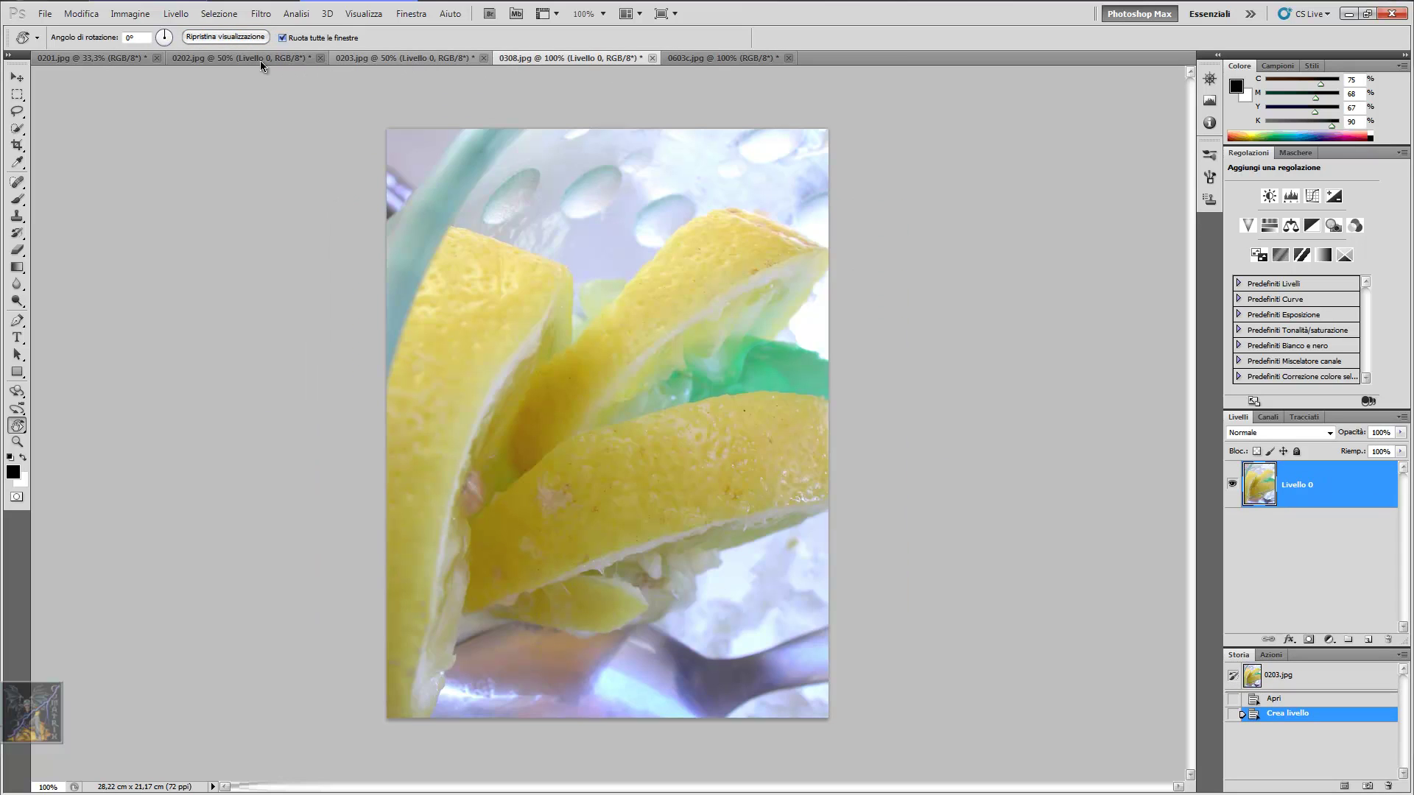
click(96, 58)
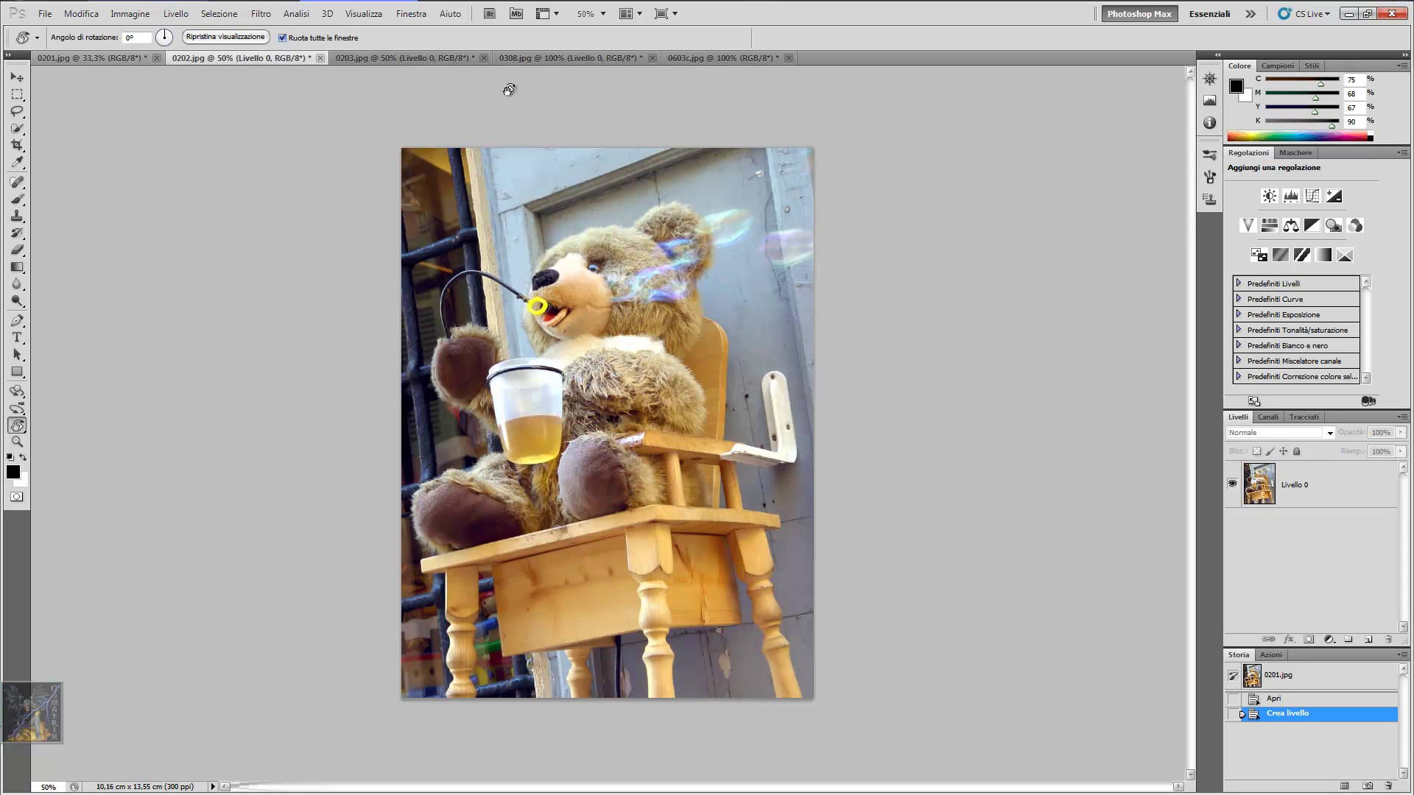
click(724, 58)
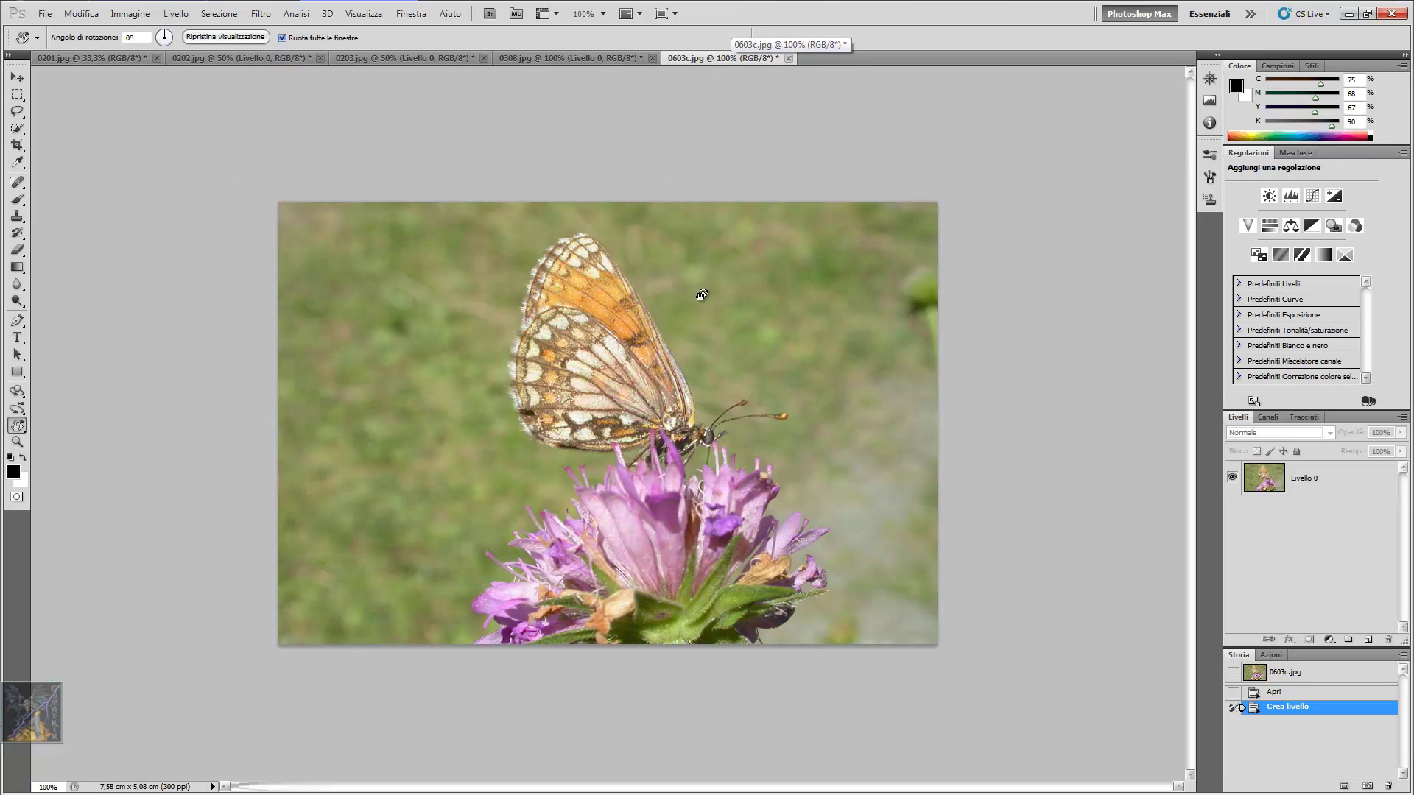
Tilt the butterfly view, check the flowers and lemons tabs, and reset the lemons view with Esc
drag(706, 267, 776, 327)
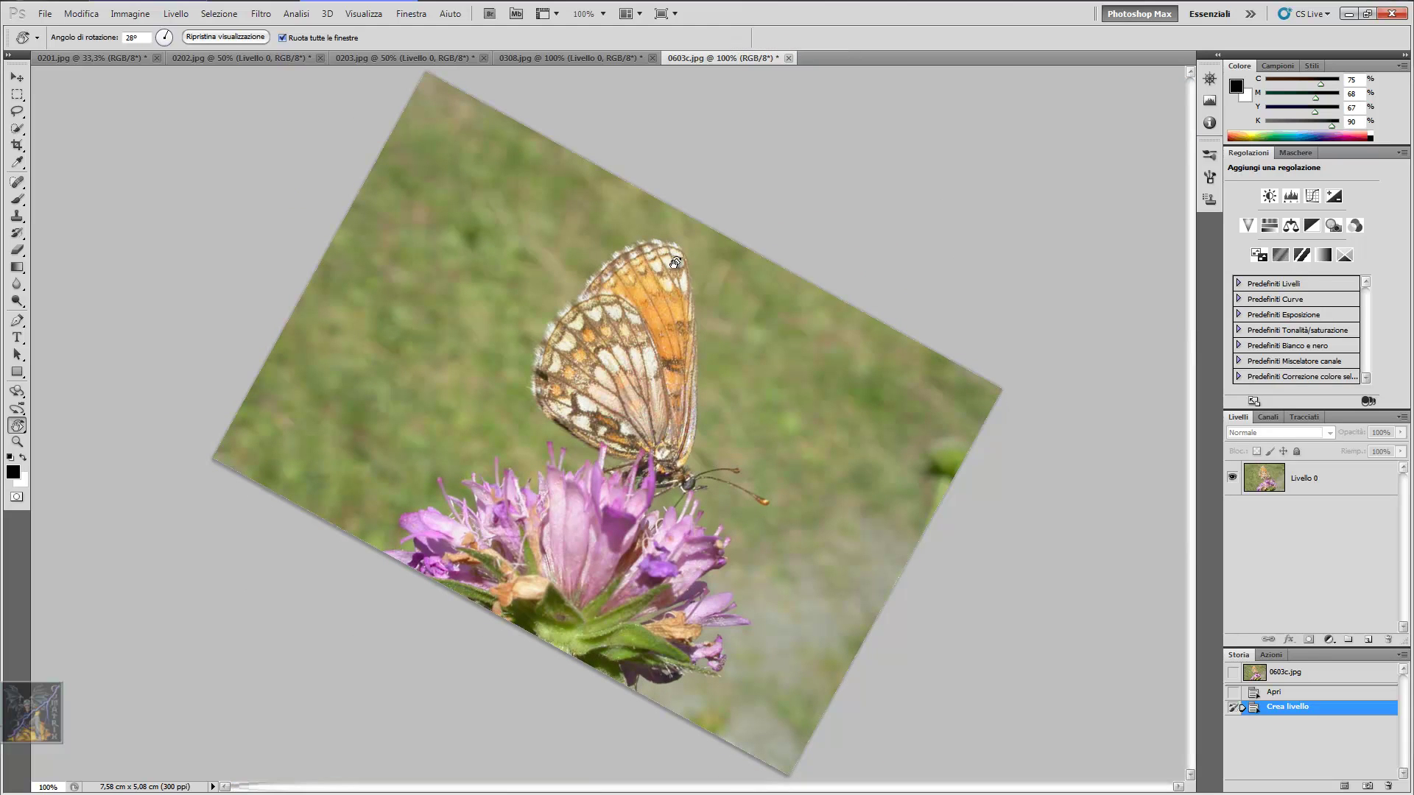
click(546, 59)
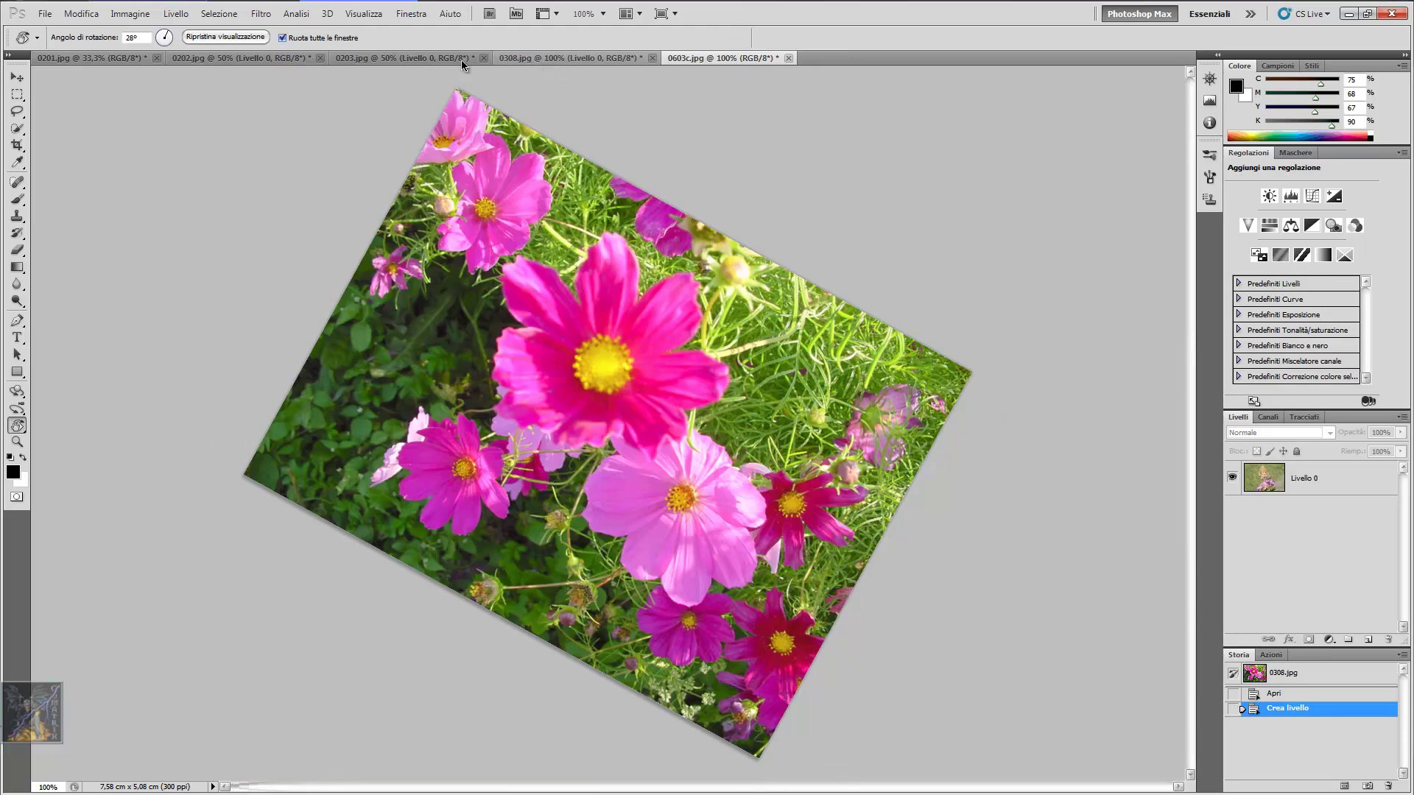
click(416, 59)
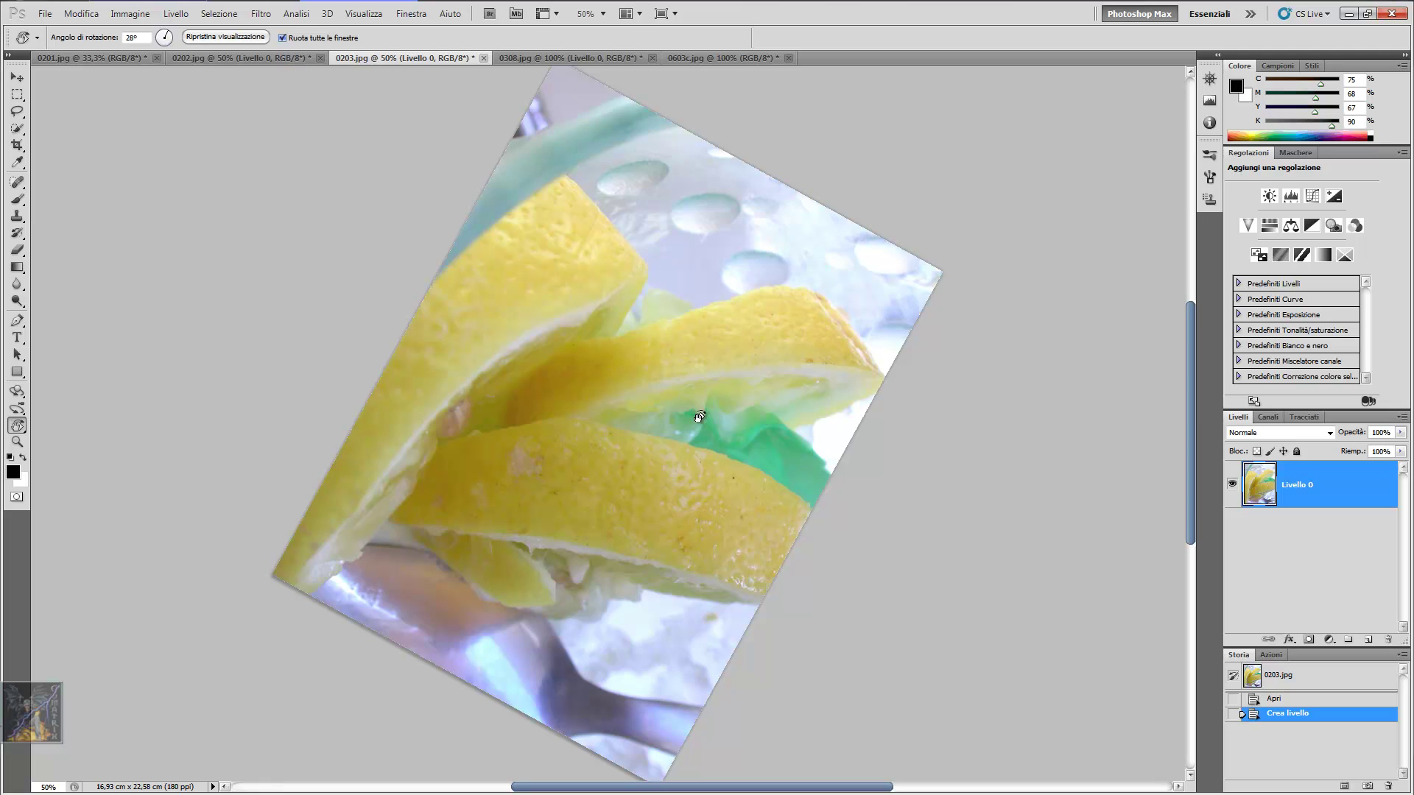
key(Escape)
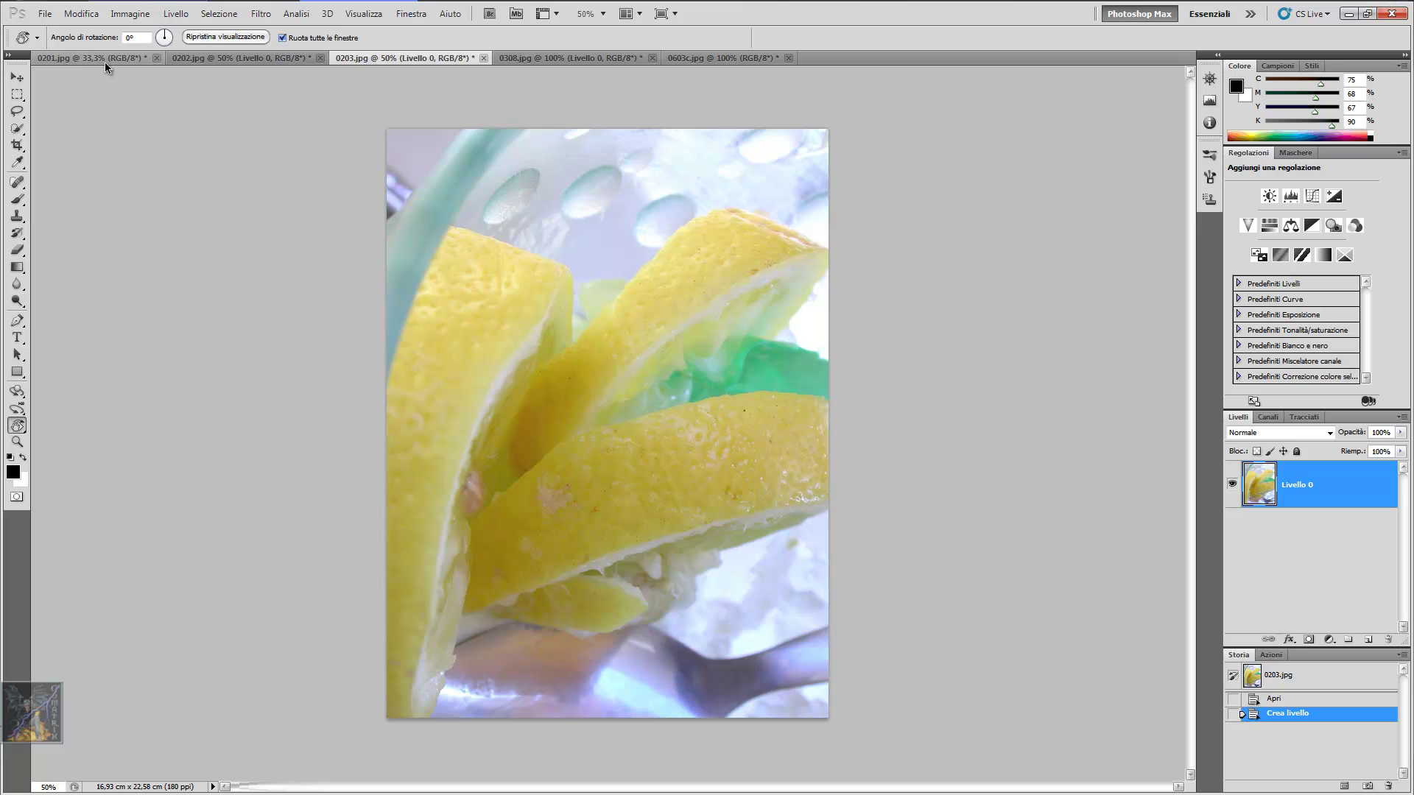
key(ctrl+shift+Tab)
key(ctrl+shift+Tab)
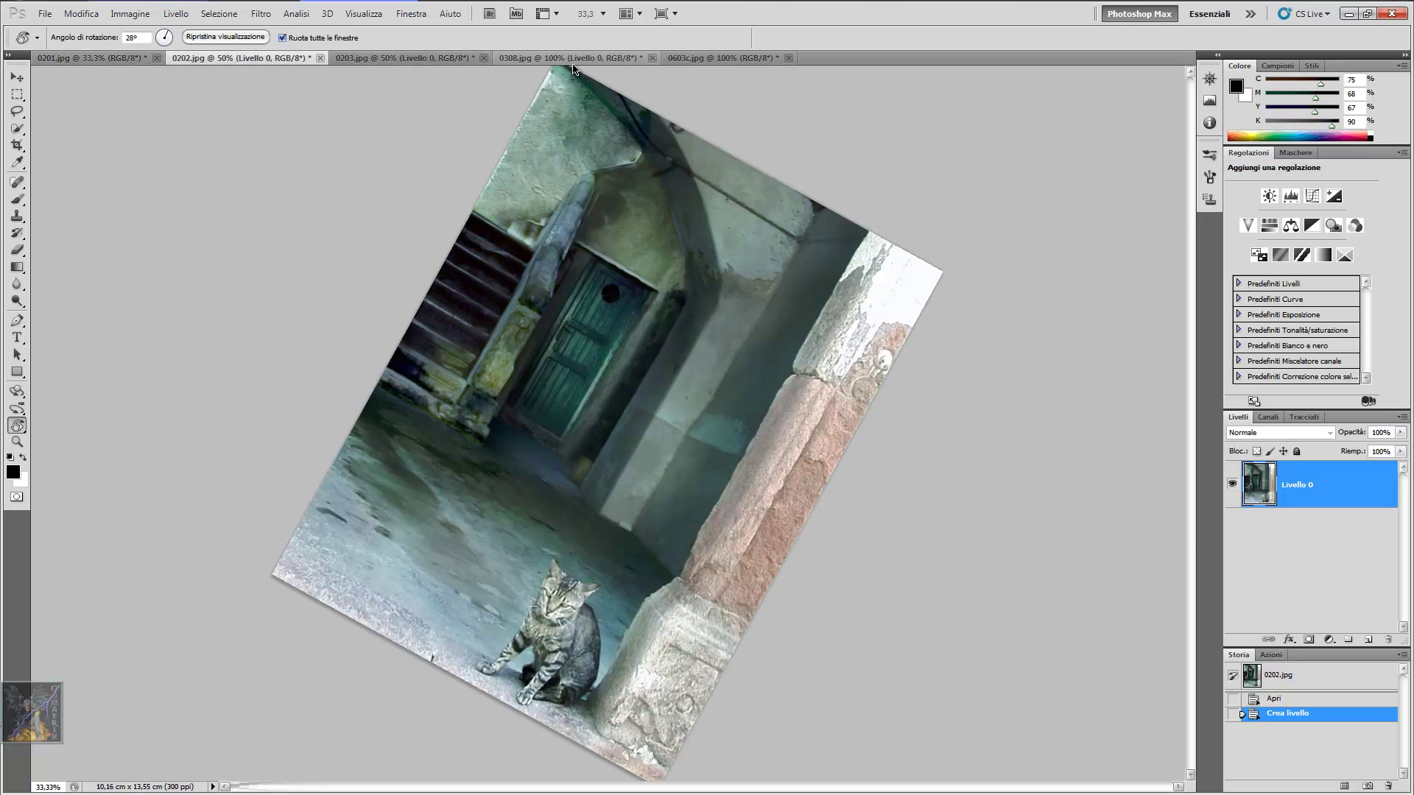
key(ctrl+shift+Tab)
key(ctrl+shift+Tab)
On 0603c.jpg, reset the view to 0° and make Livello 0 the active layer
click(707, 58)
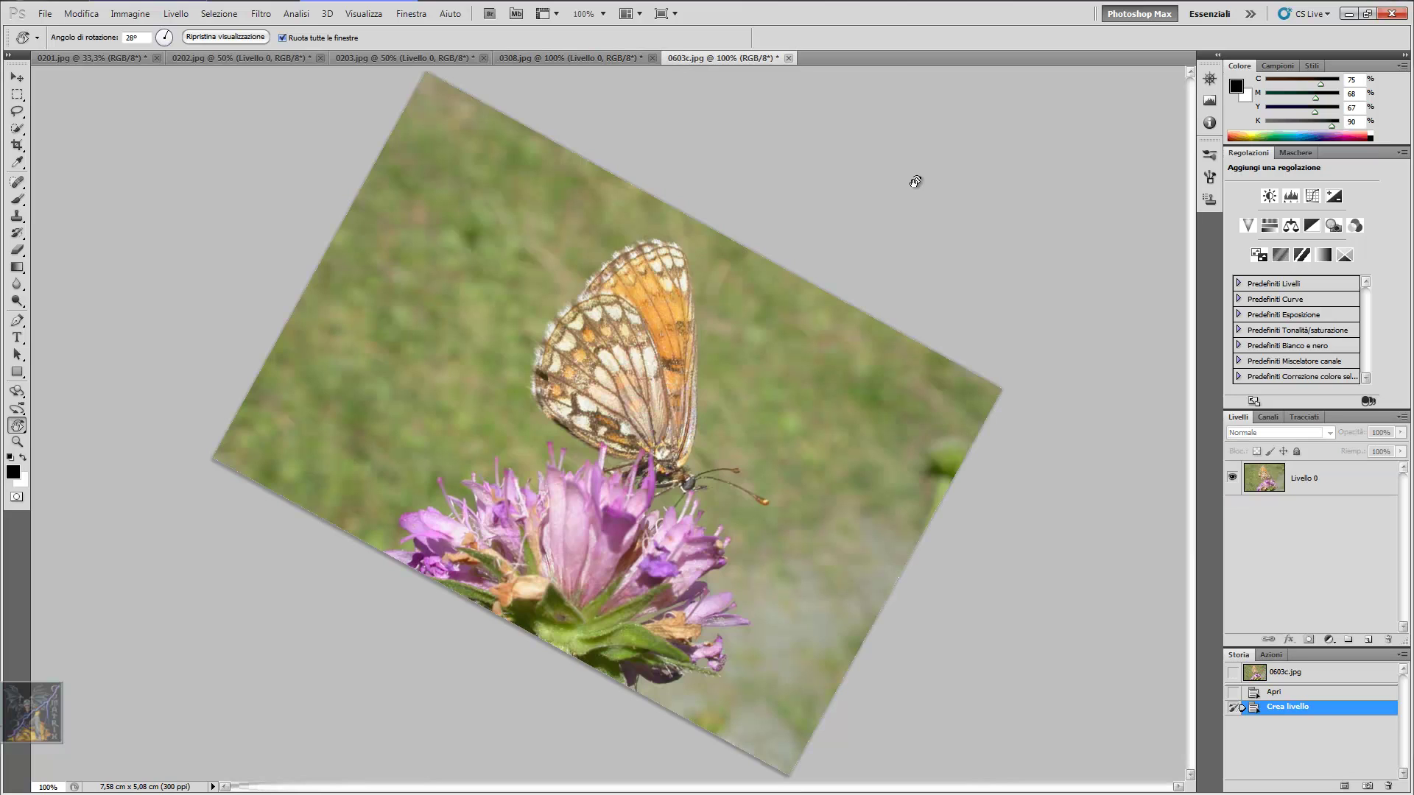
click(228, 38)
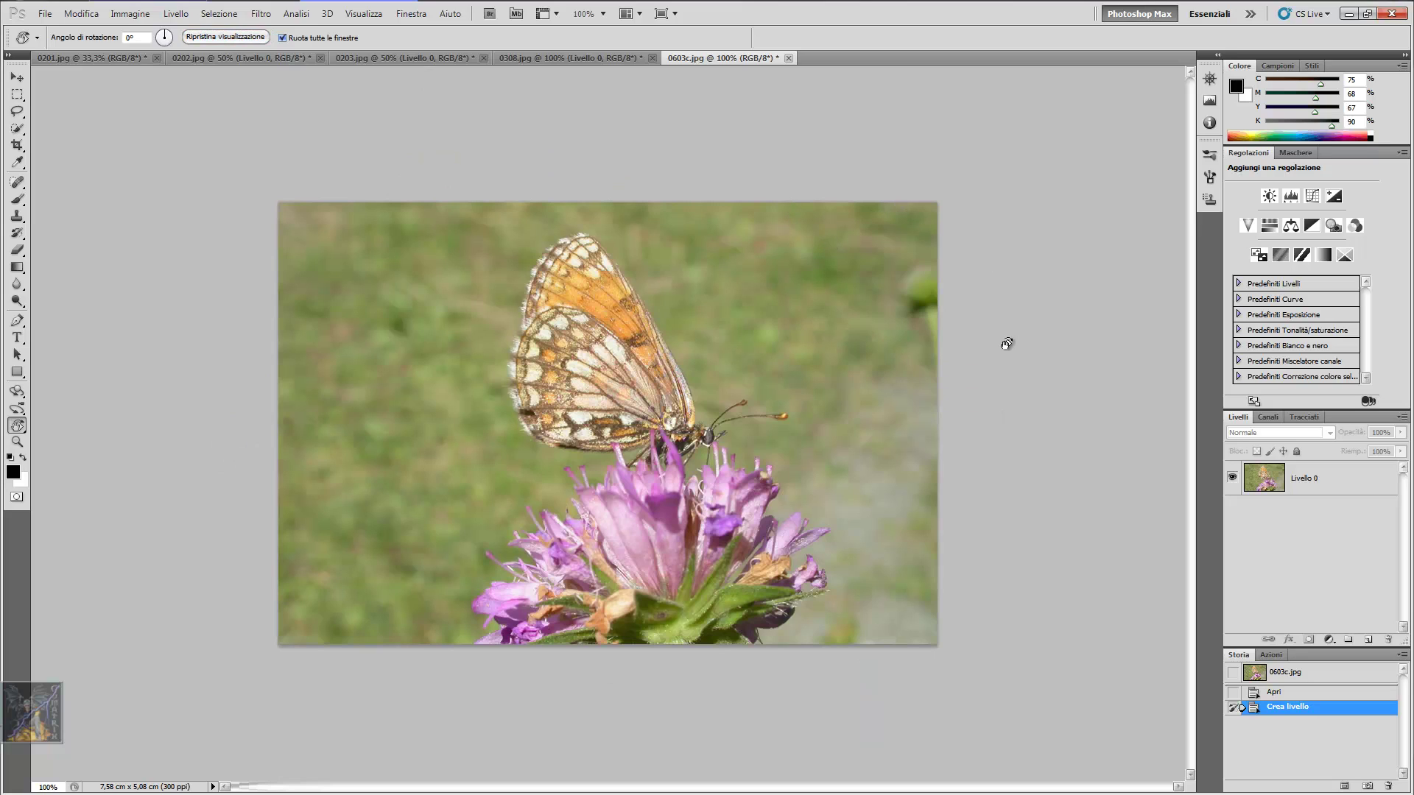
click(1313, 489)
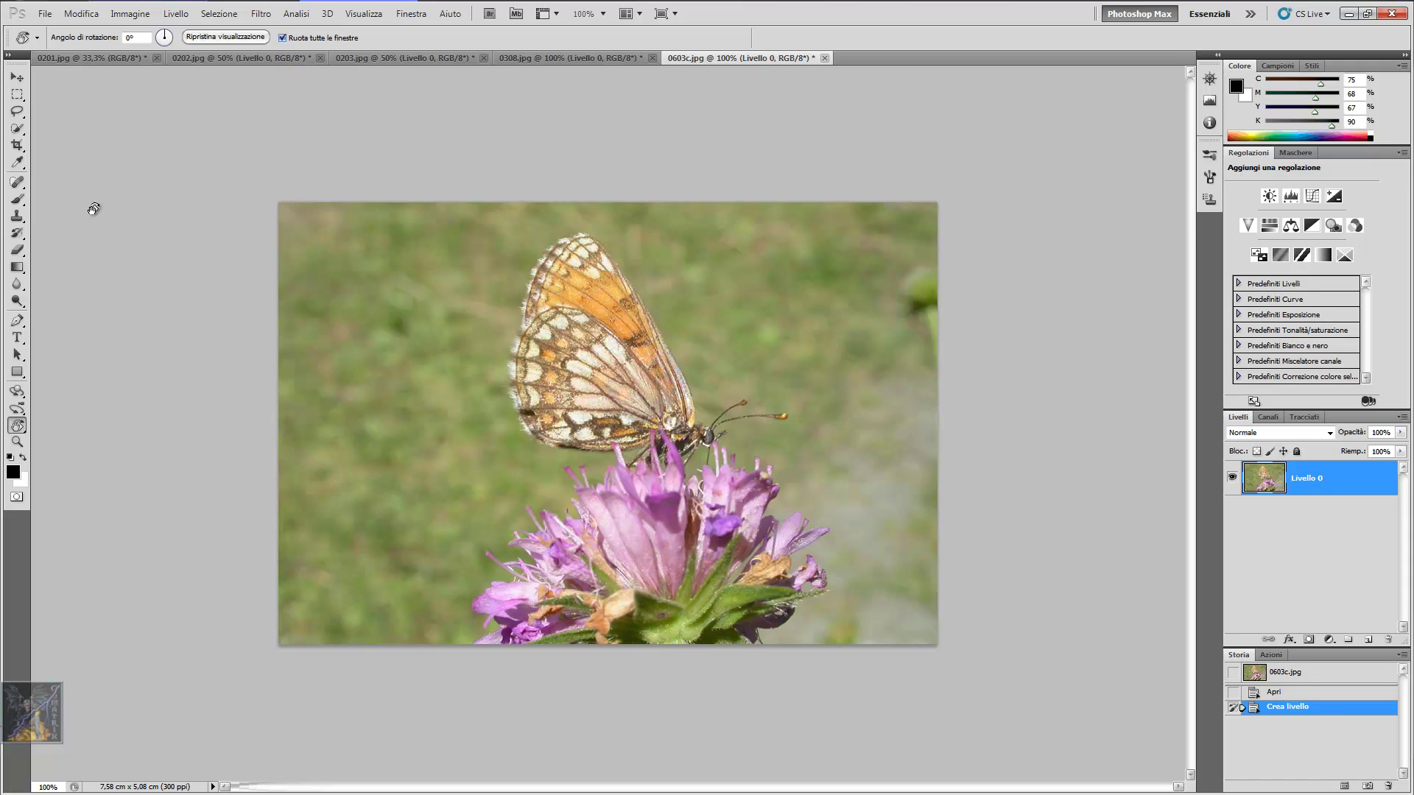
Paint a Quick Selection over the grassy background right of the butterfly
click(17, 128)
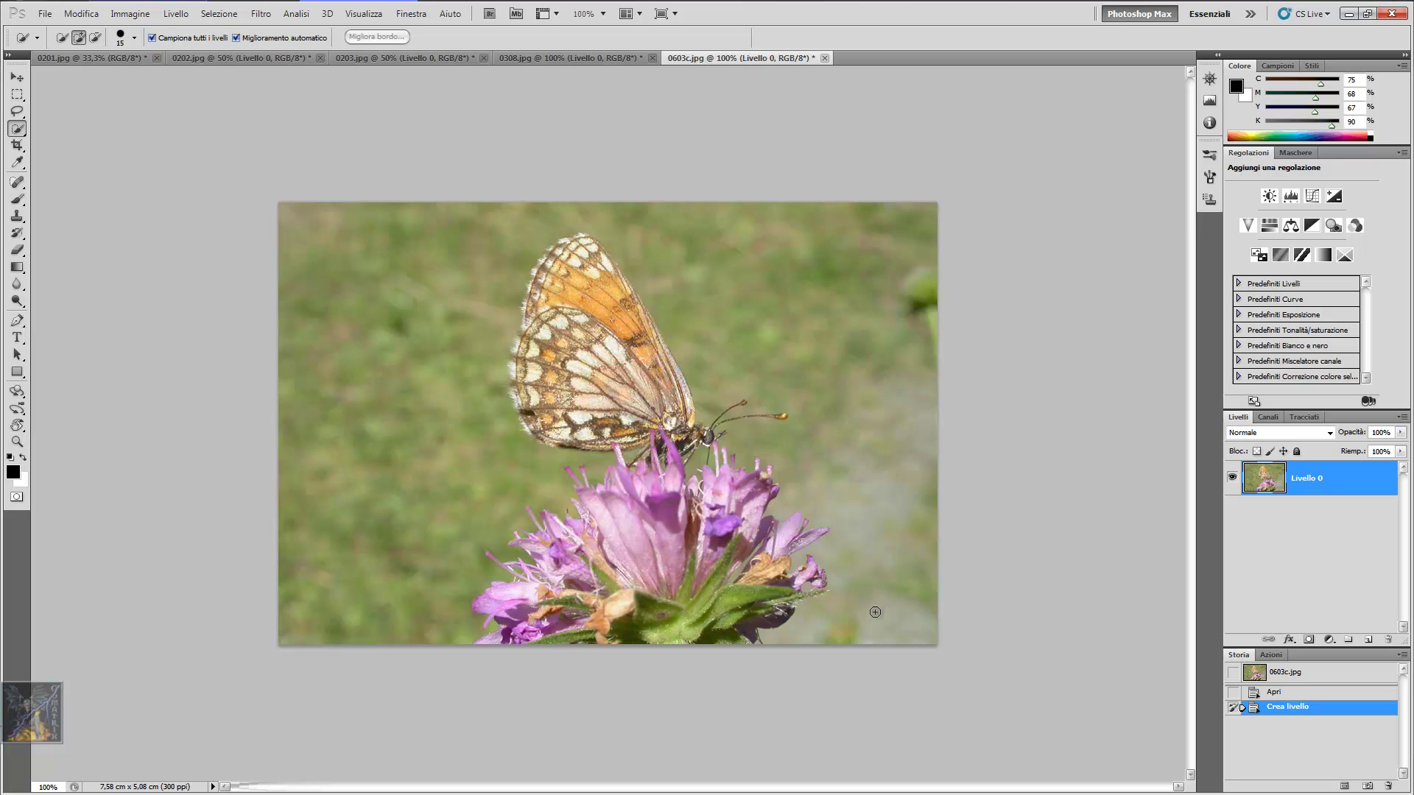
mouse_move(841, 615)
mouse_down()
mouse_move(859, 458)
mouse_move(720, 259)
mouse_move(766, 267)
mouse_up()
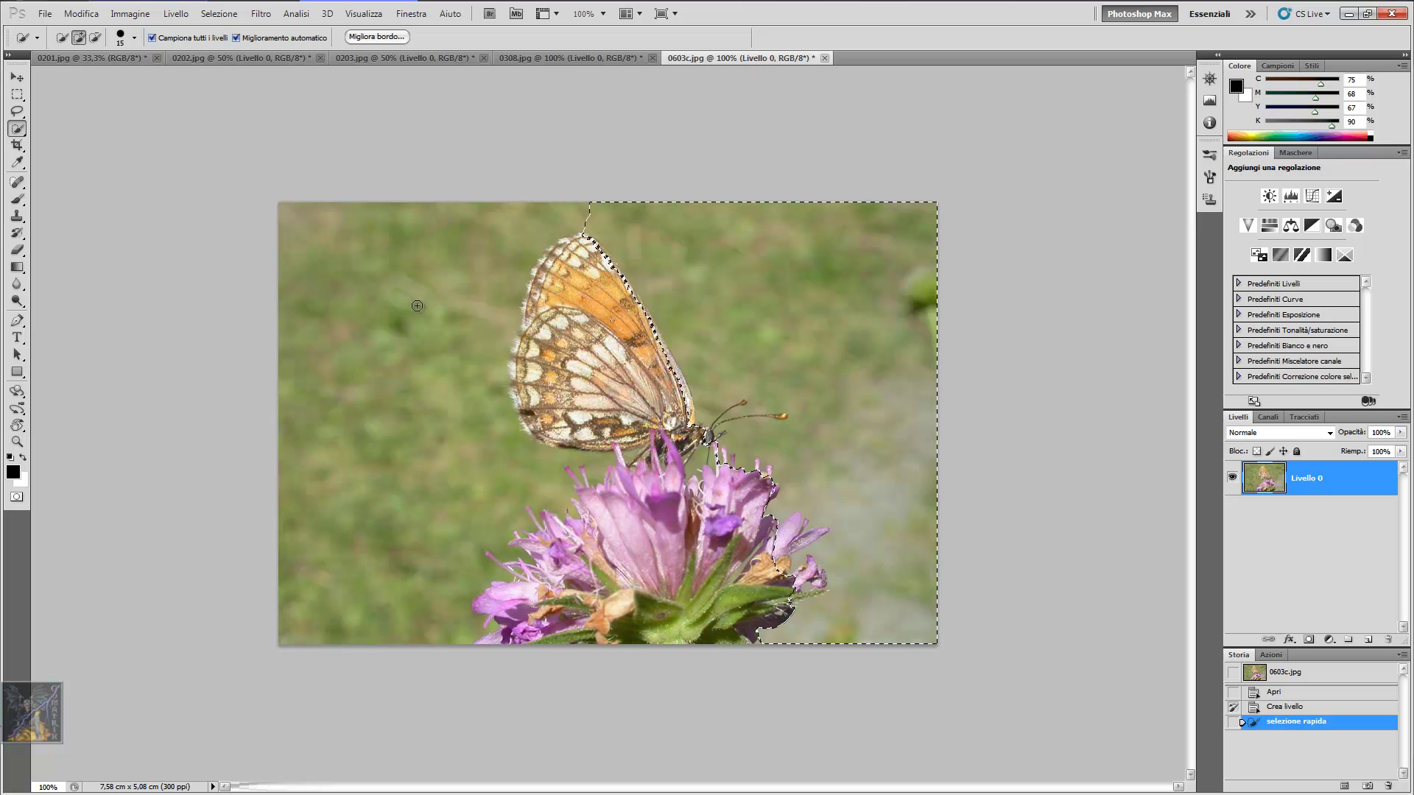
Turn the view sideways and to the opposite side with Rotate View, then reset it to 0° with Esc
key(r)
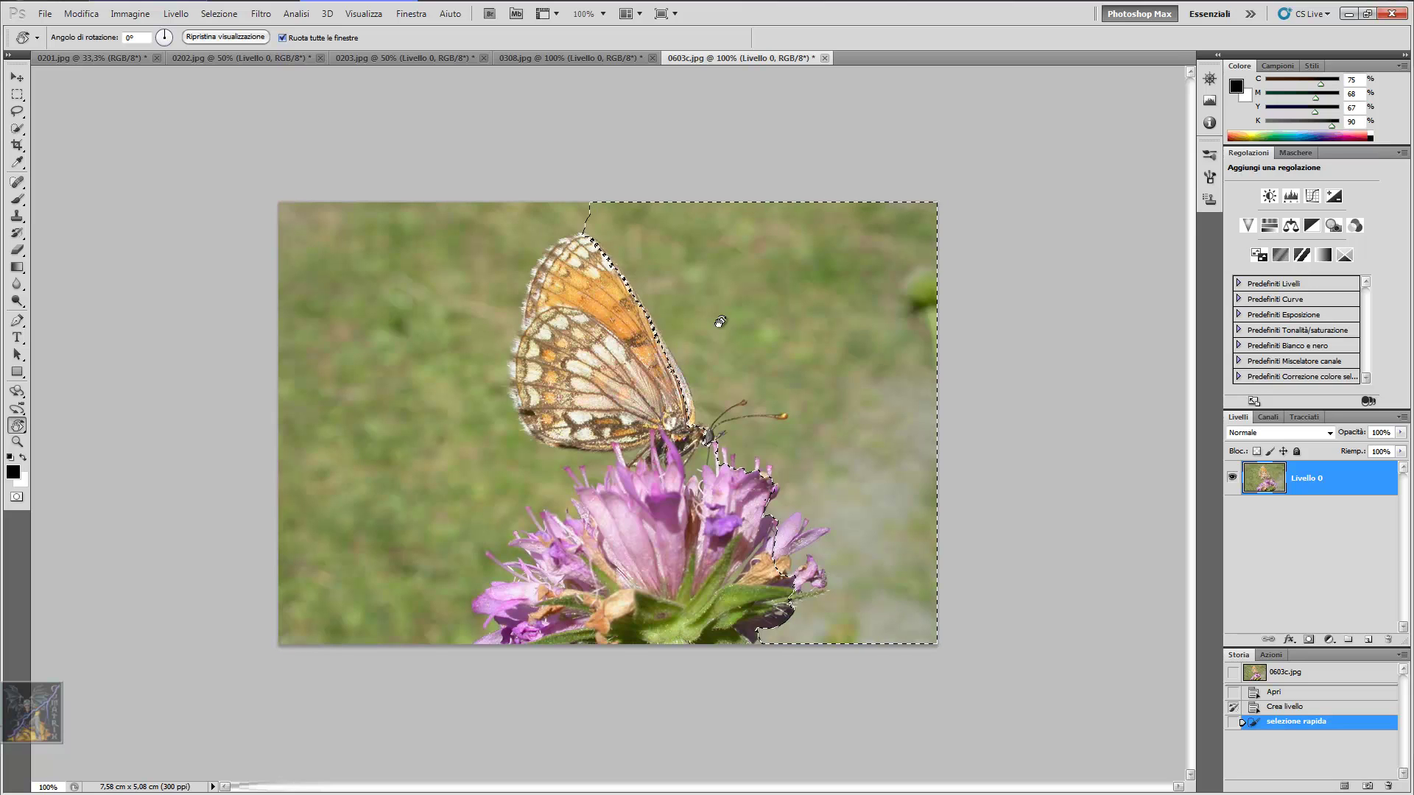
drag(721, 322, 719, 320)
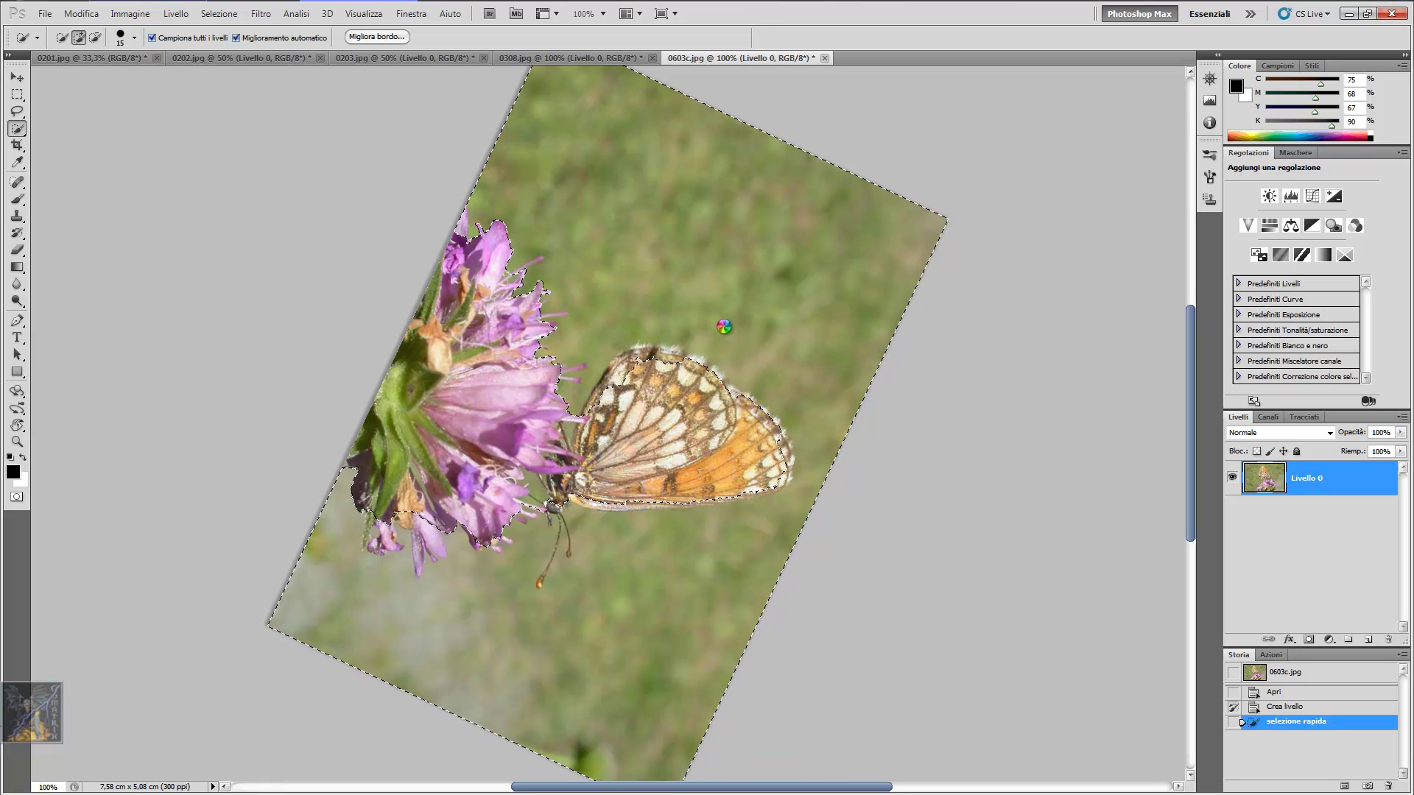
key(r)
drag(720, 322, 720, 321)
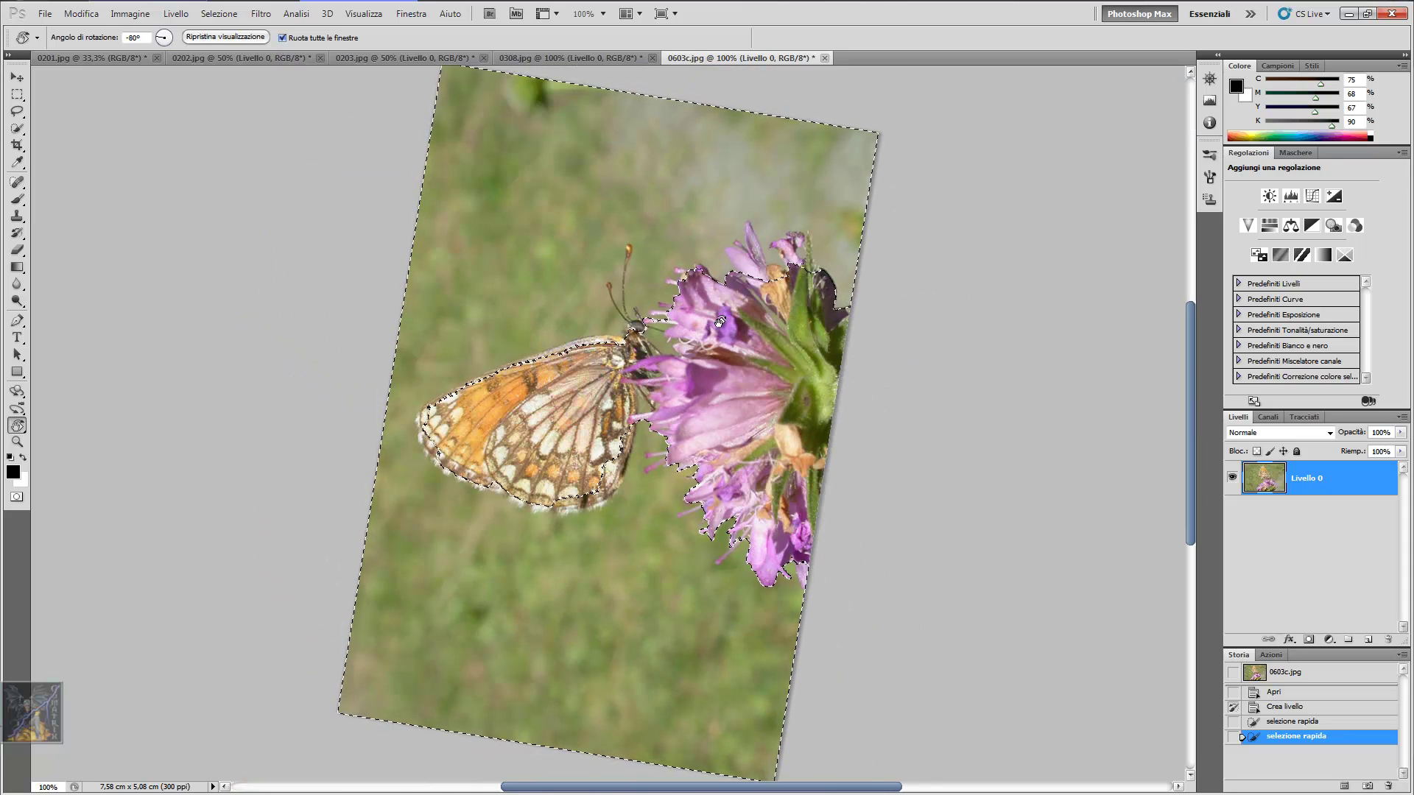
key(Escape)
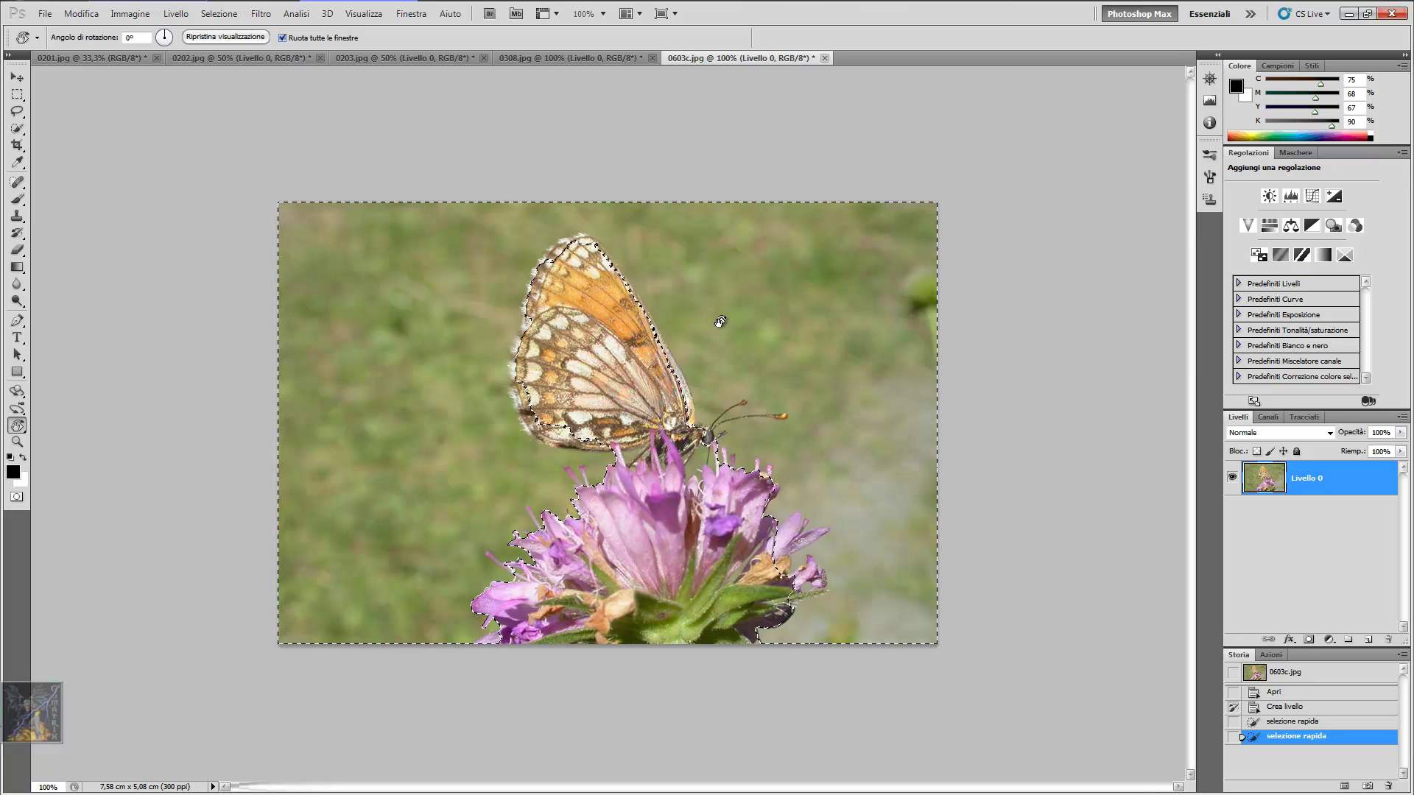
Deselect the background selection with Ctrl+D
key(ctrl+d)
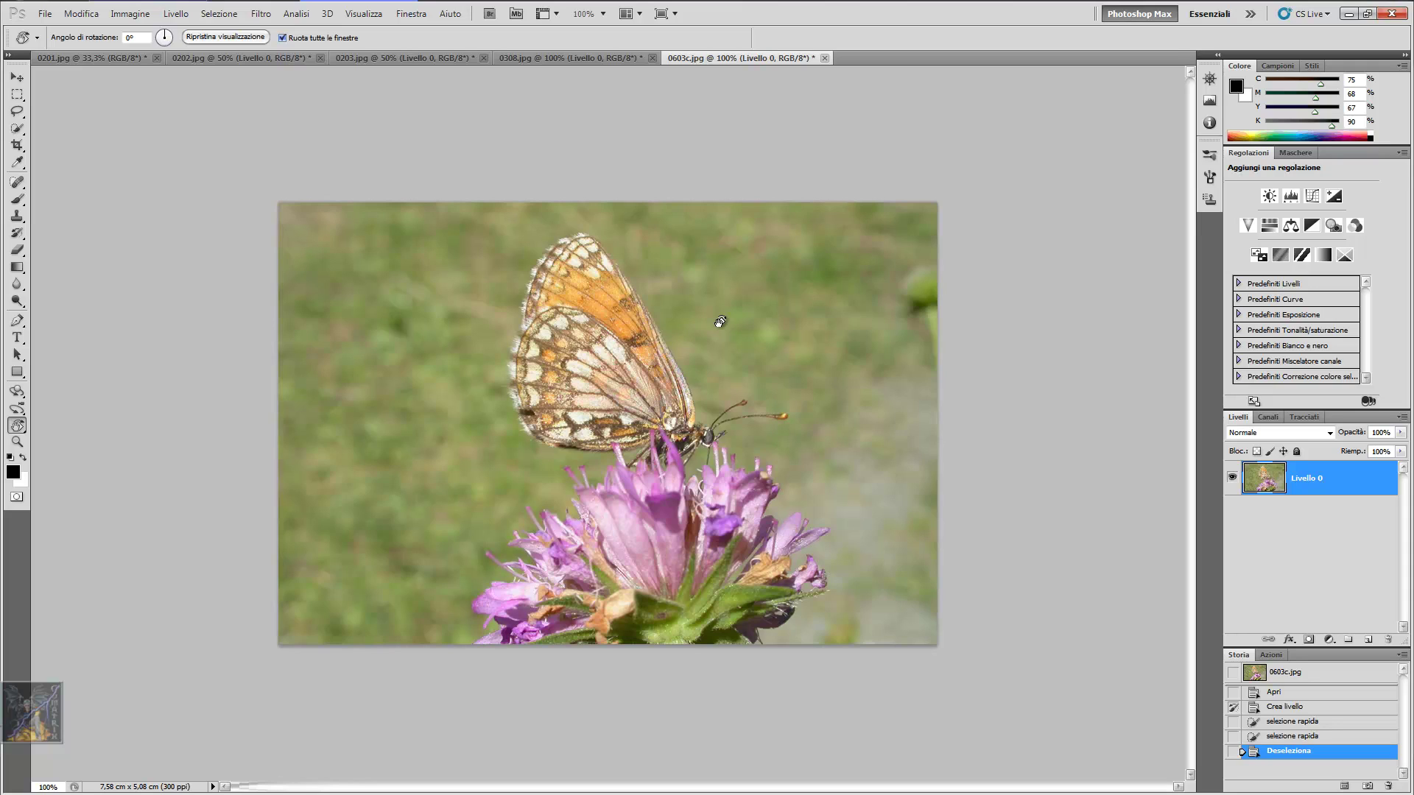